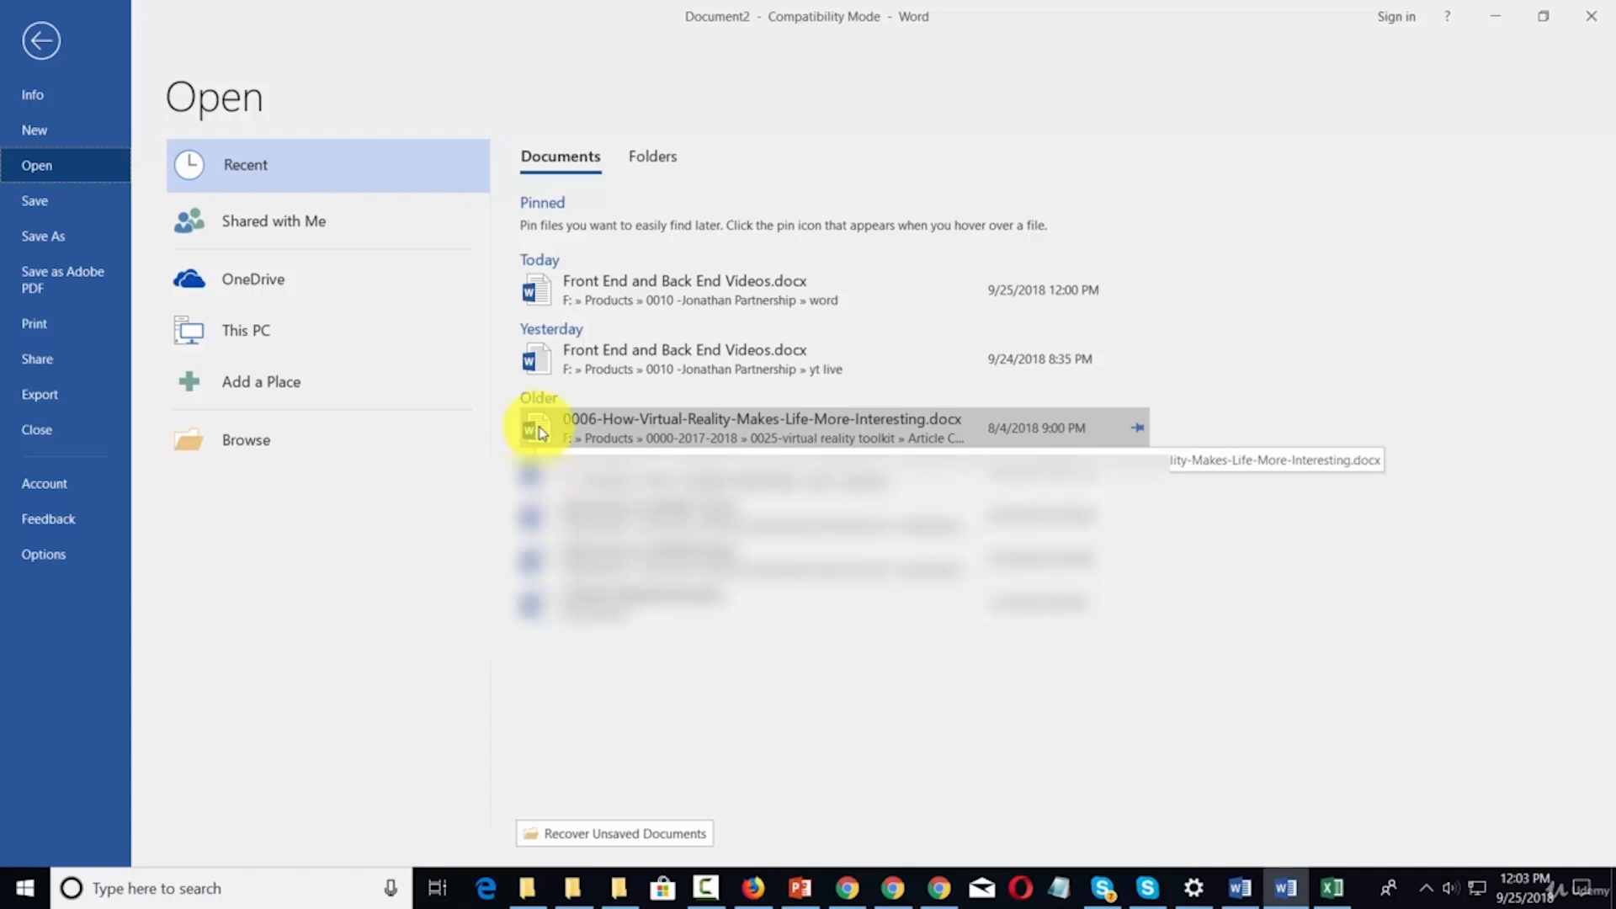
Pin the document 0006-How-Virtual-Reality-Makes-Life-More-Interesting.docx and the folder prqctice in the recent files and folders lists.
click(1136, 429)
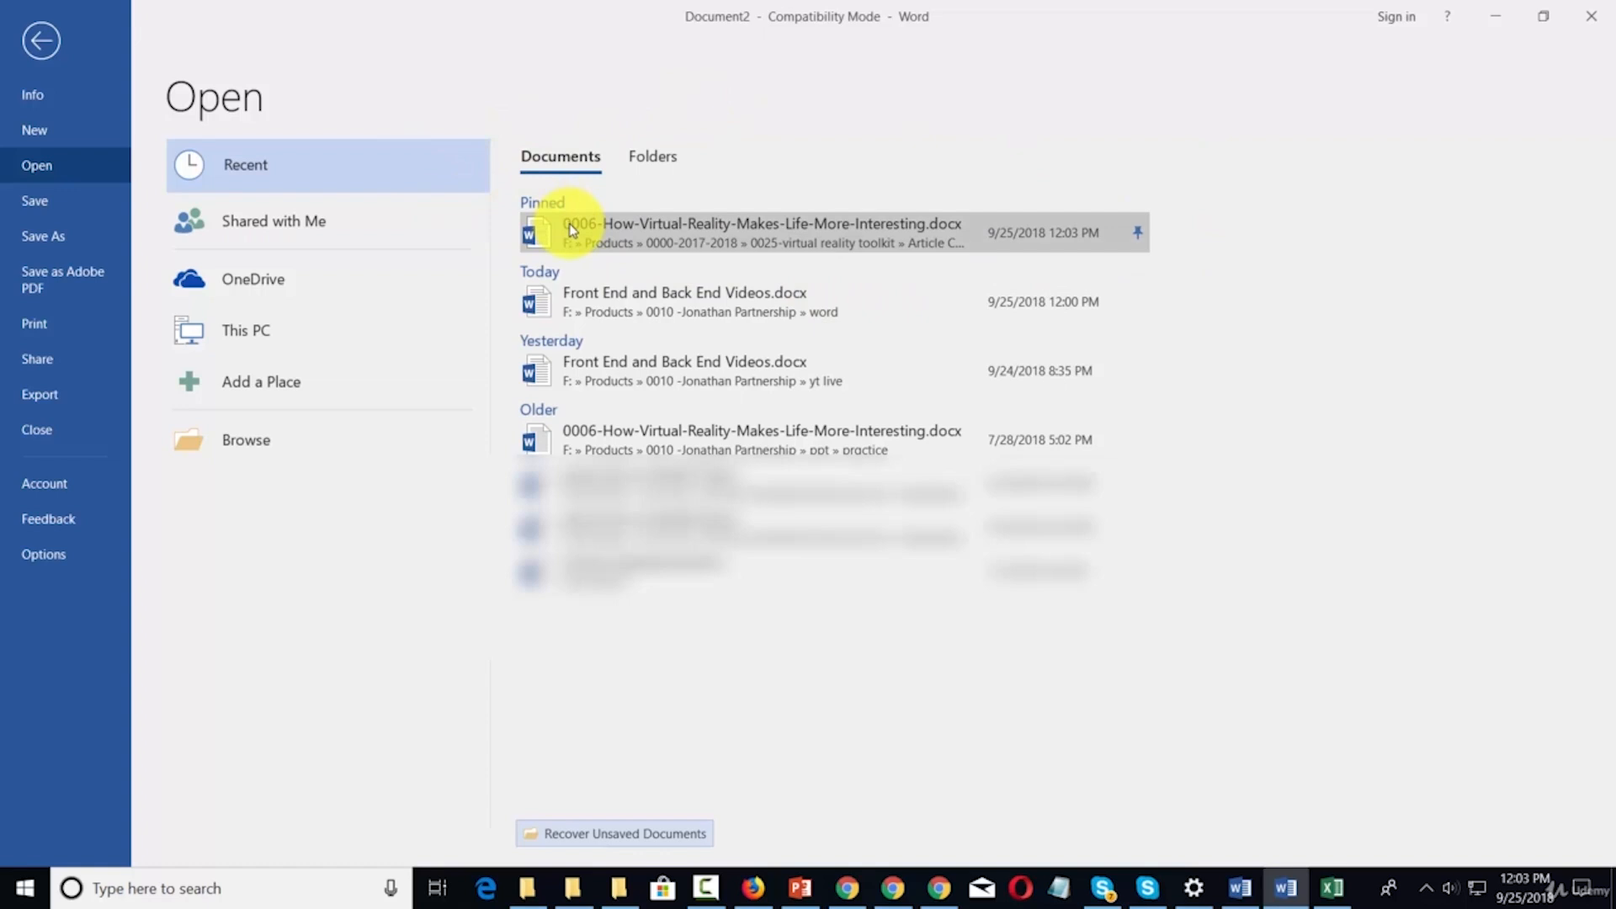
click(666, 163)
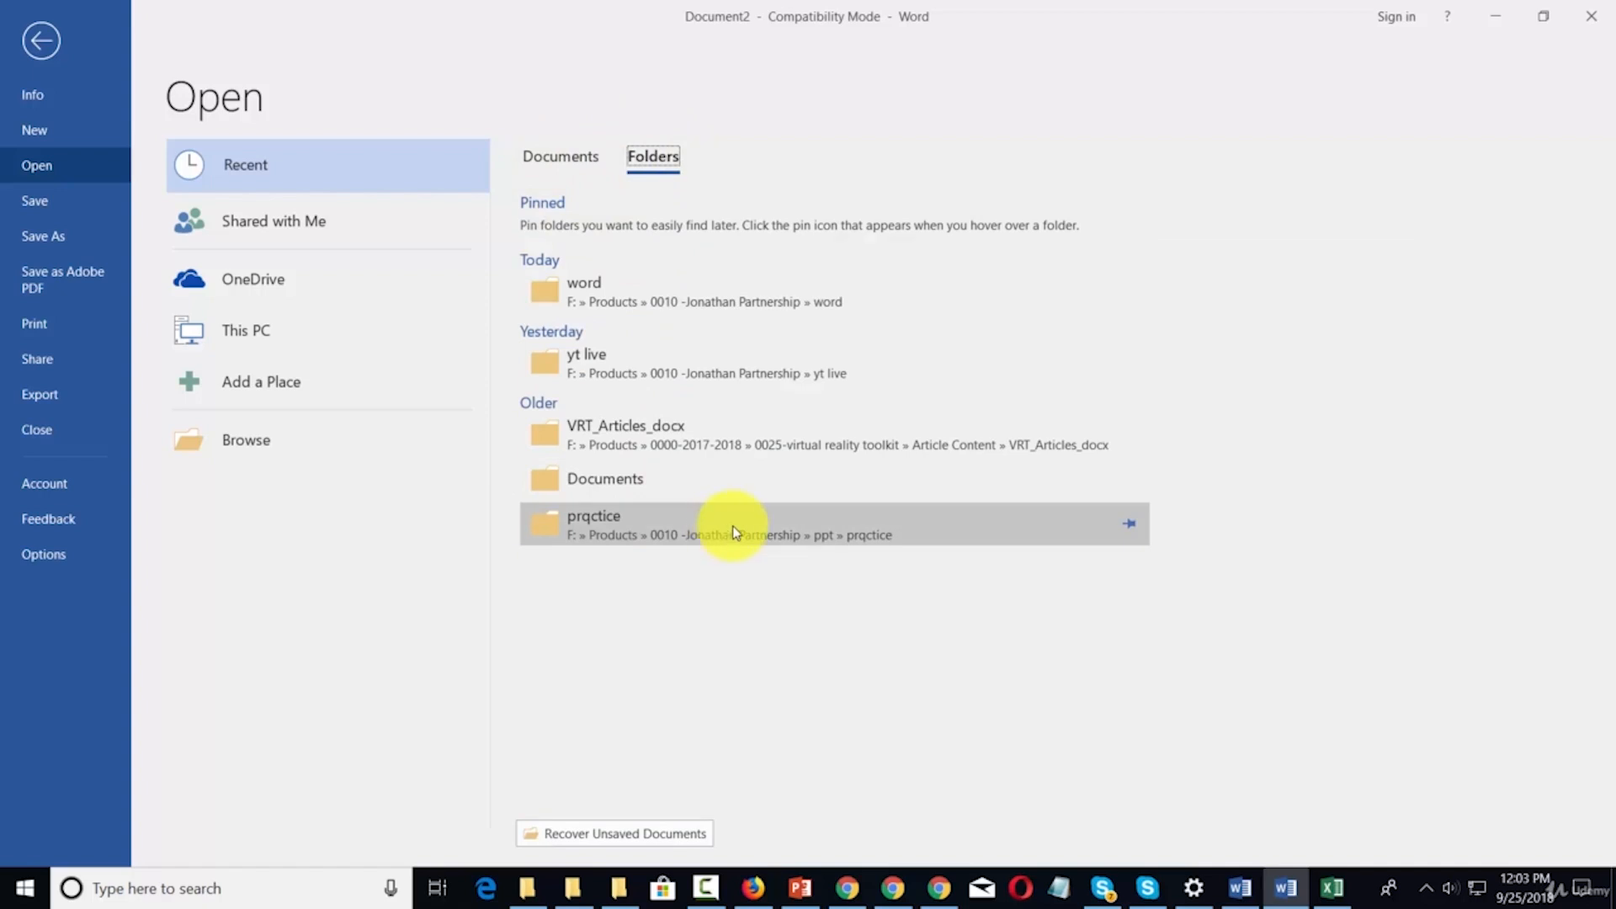
click(1128, 524)
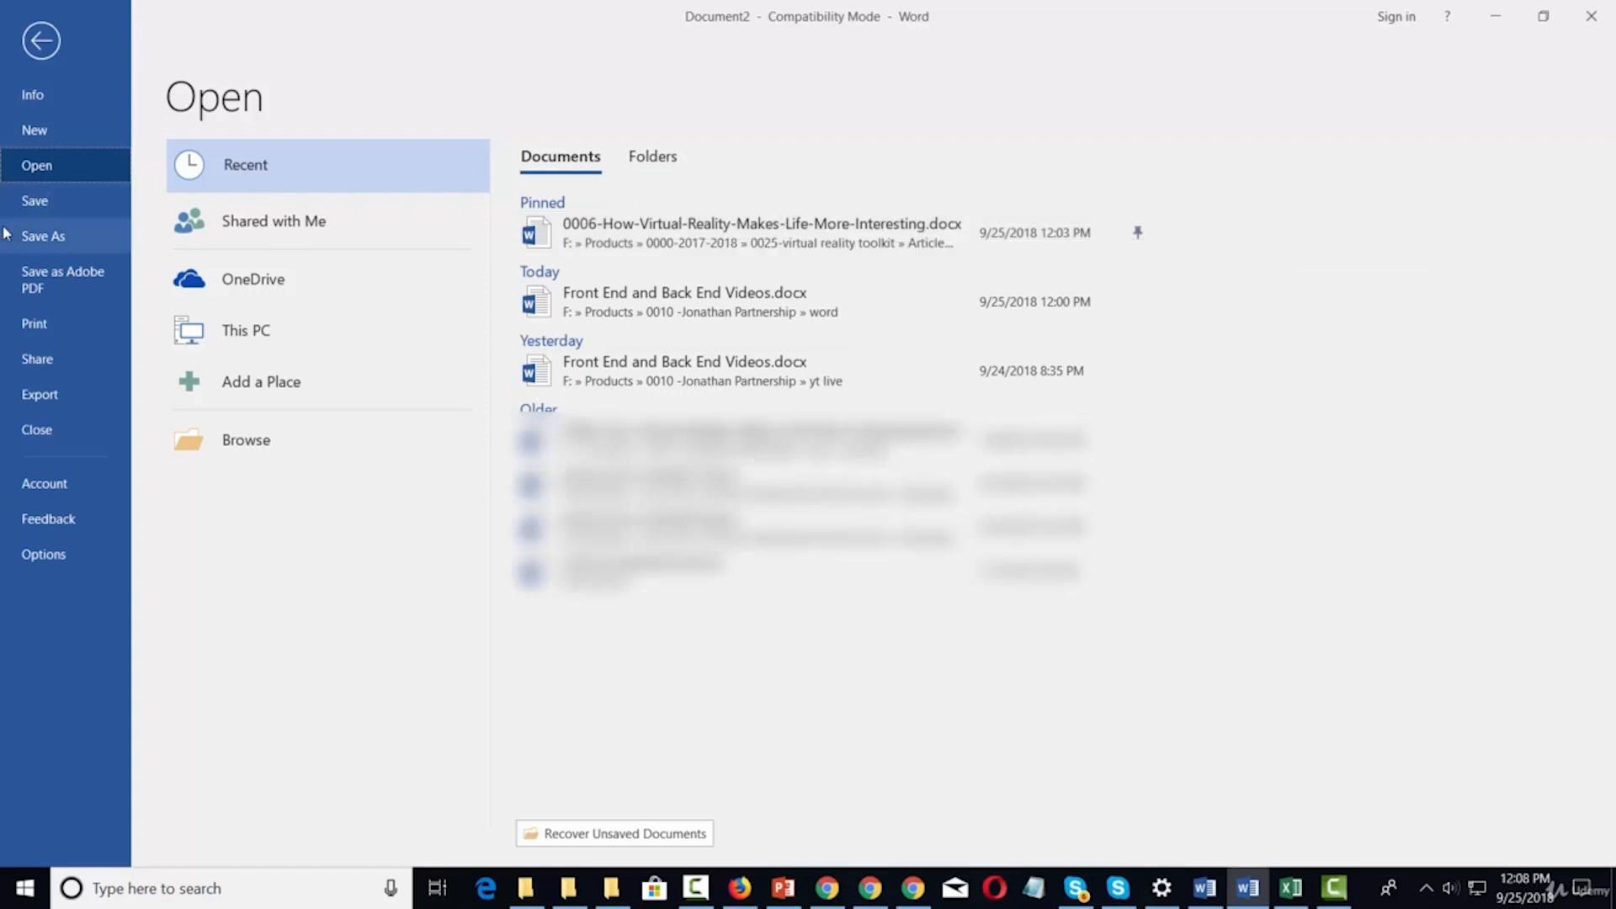
View the document's print settings and open its page setup.
click(48, 325)
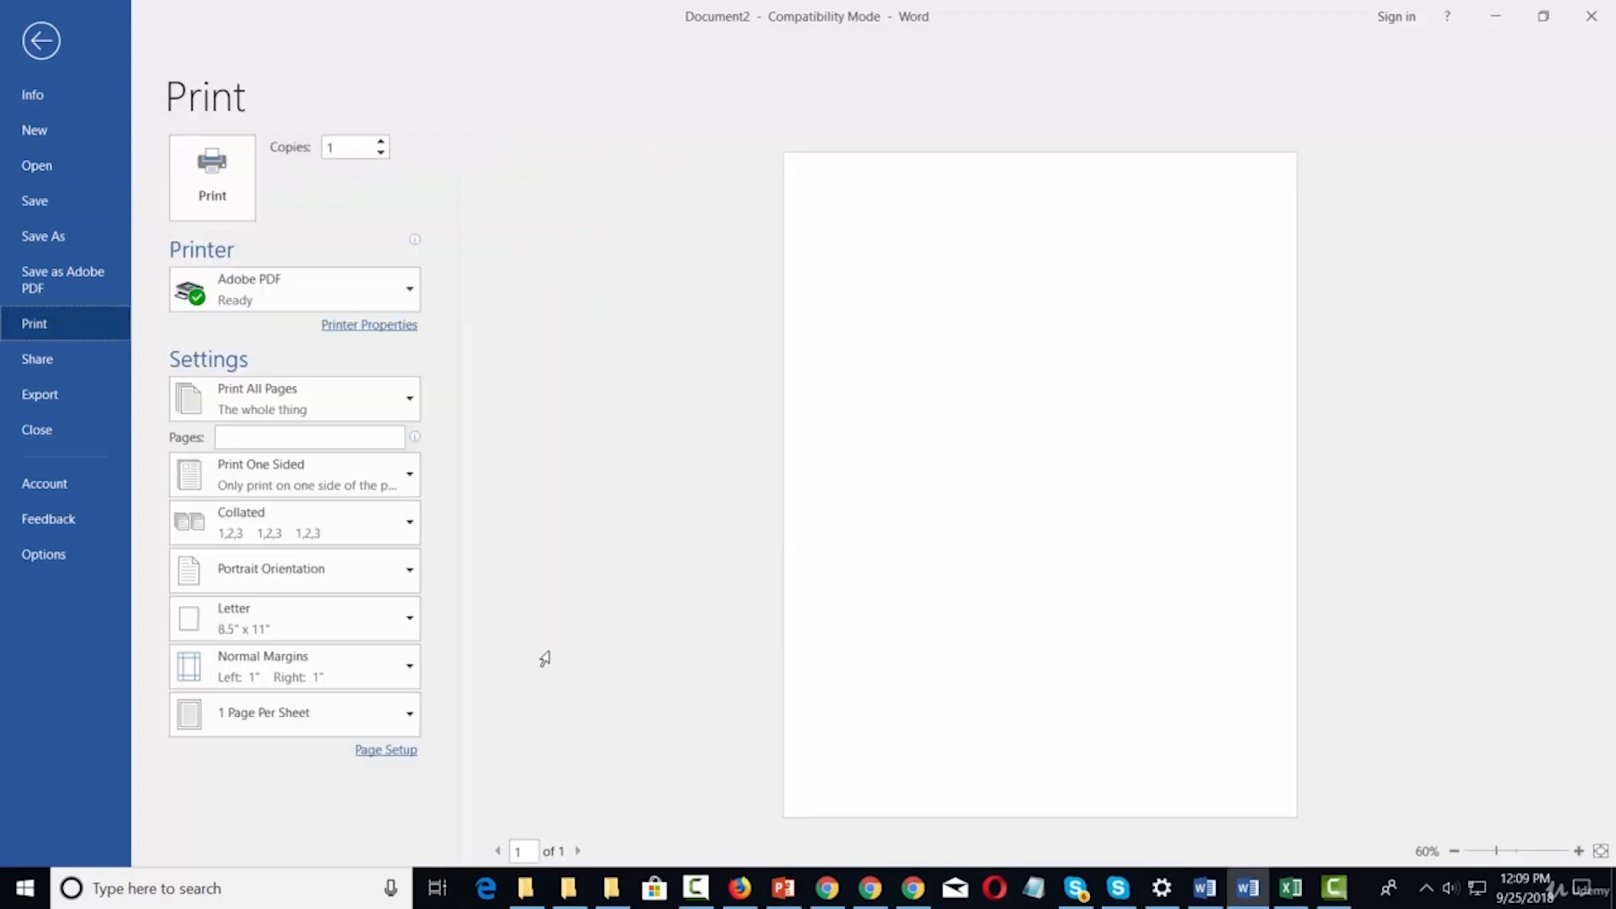
click(384, 750)
Set the document to be presented online with Office Presentation Service and enable remote viewers to download it.
click(50, 364)
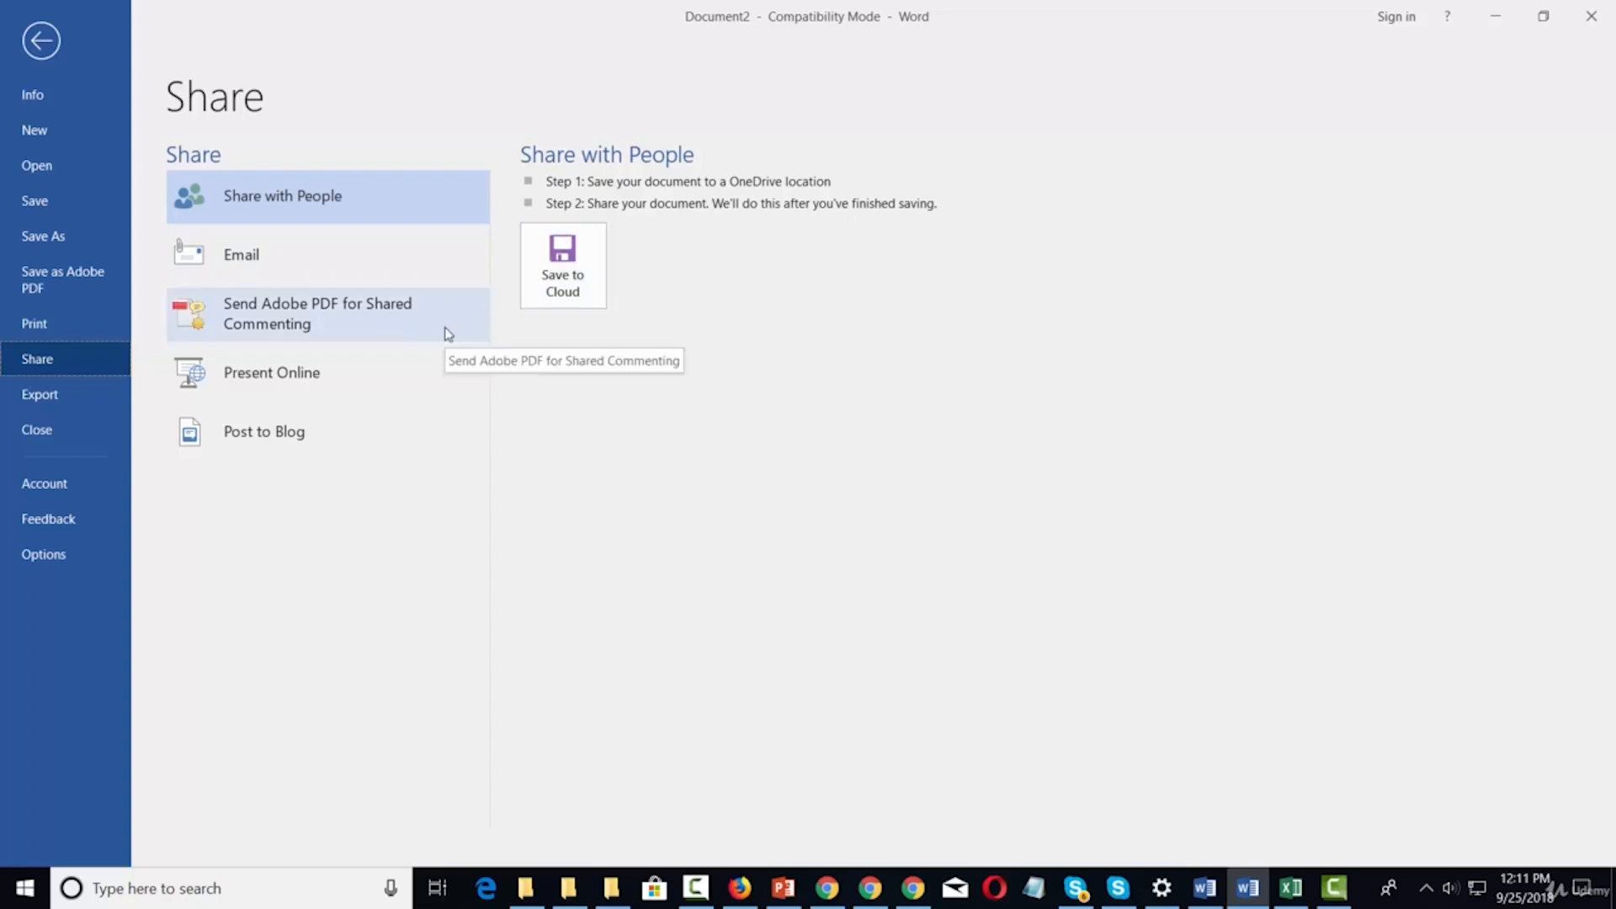
click(282, 381)
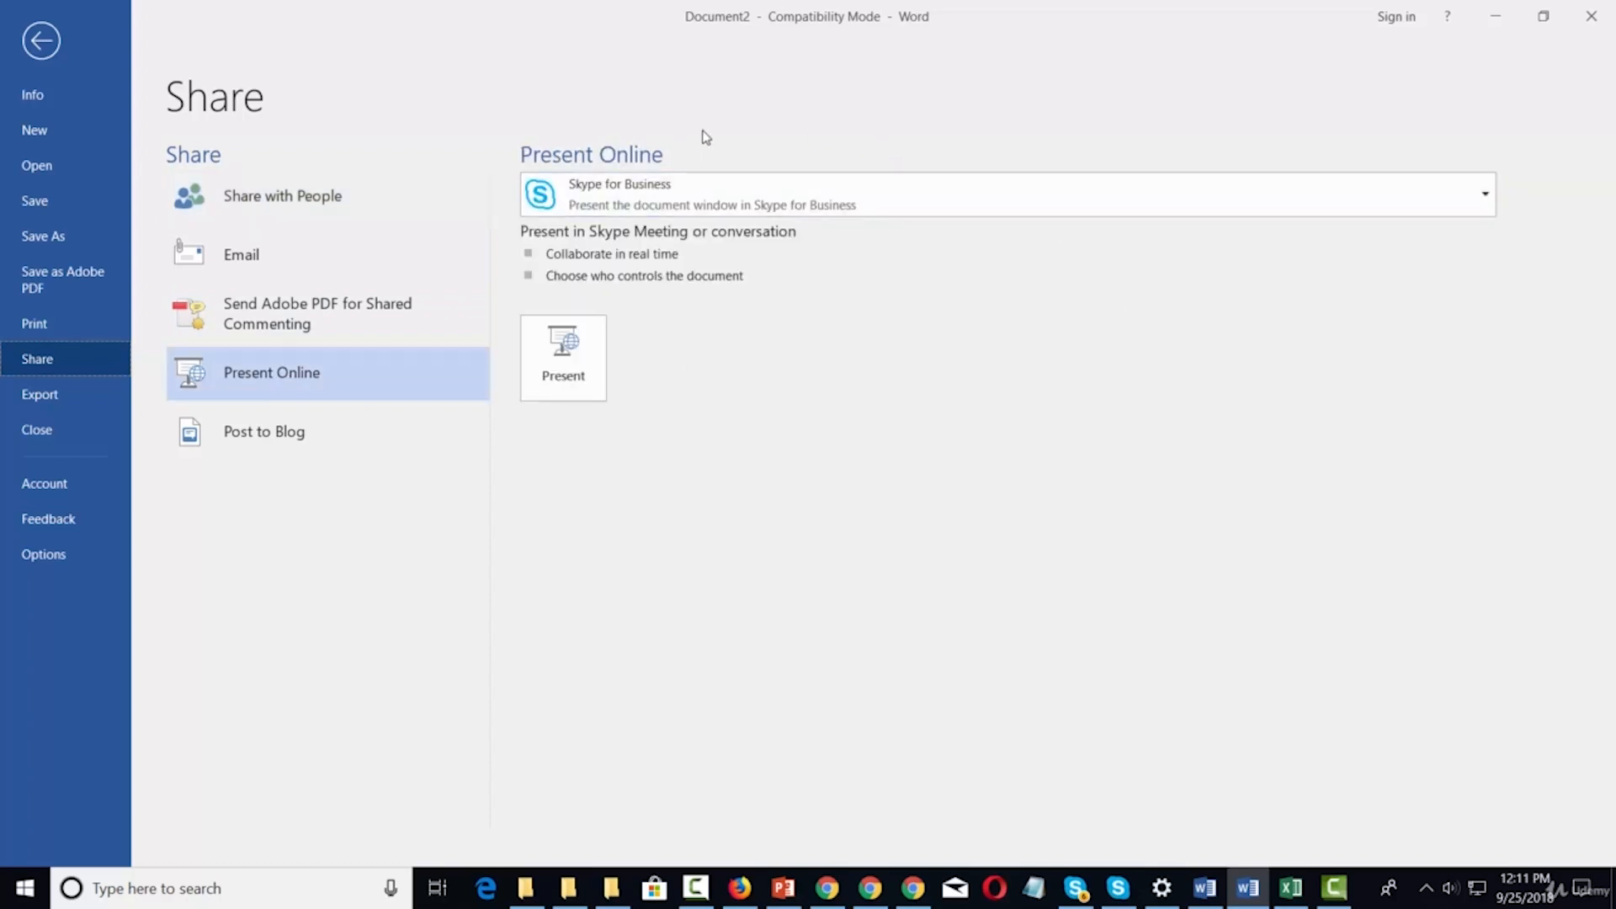
click(1400, 203)
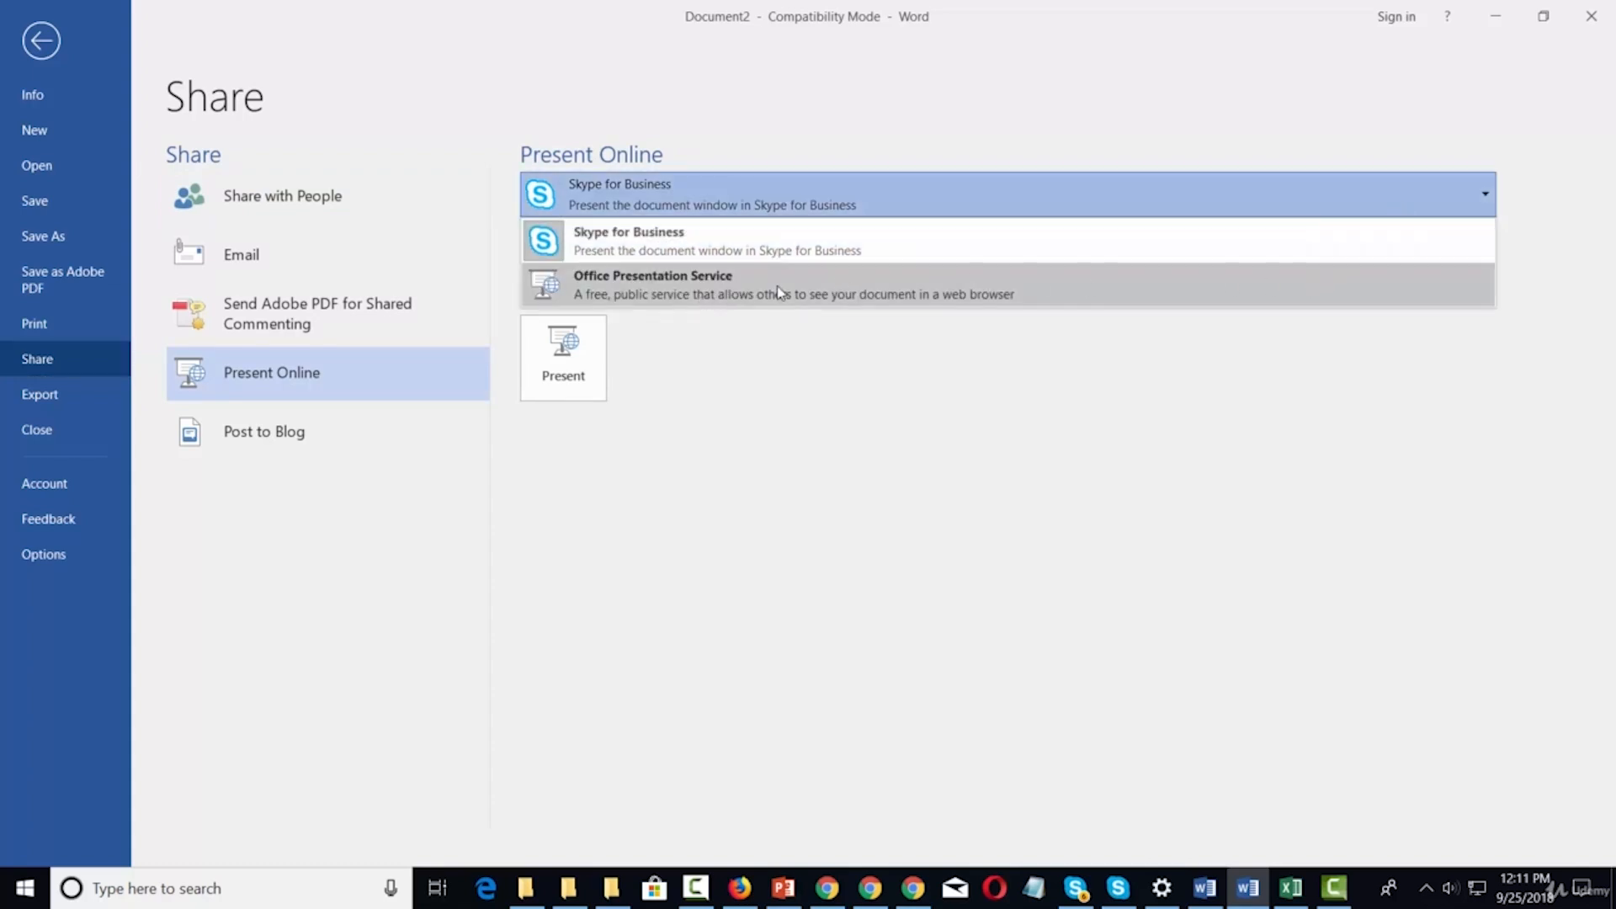
click(720, 292)
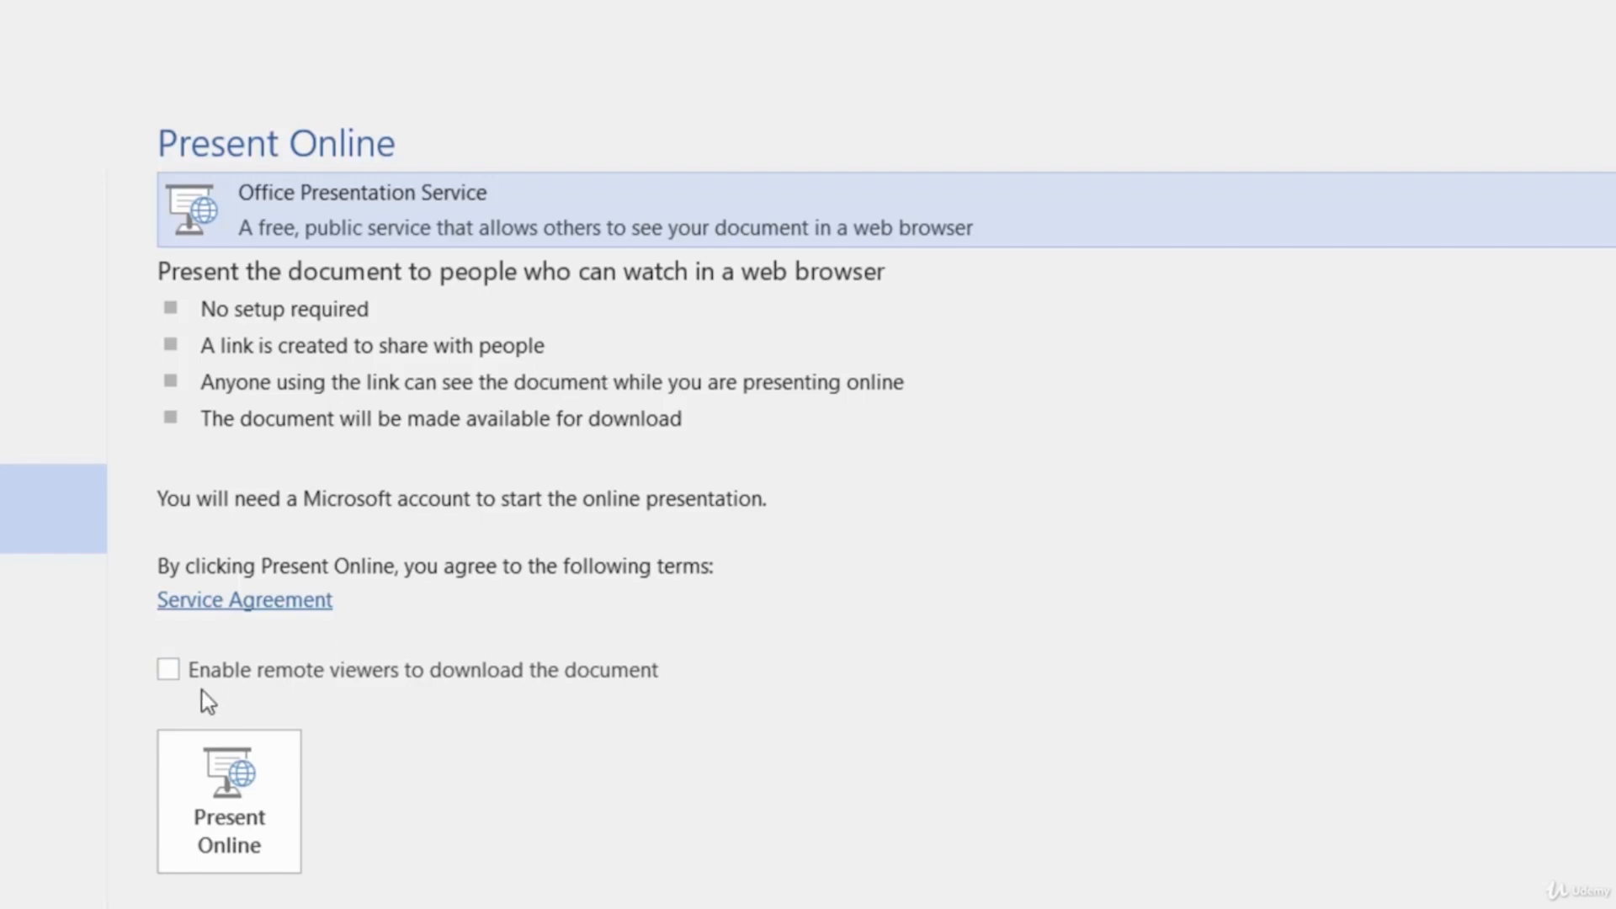
click(172, 671)
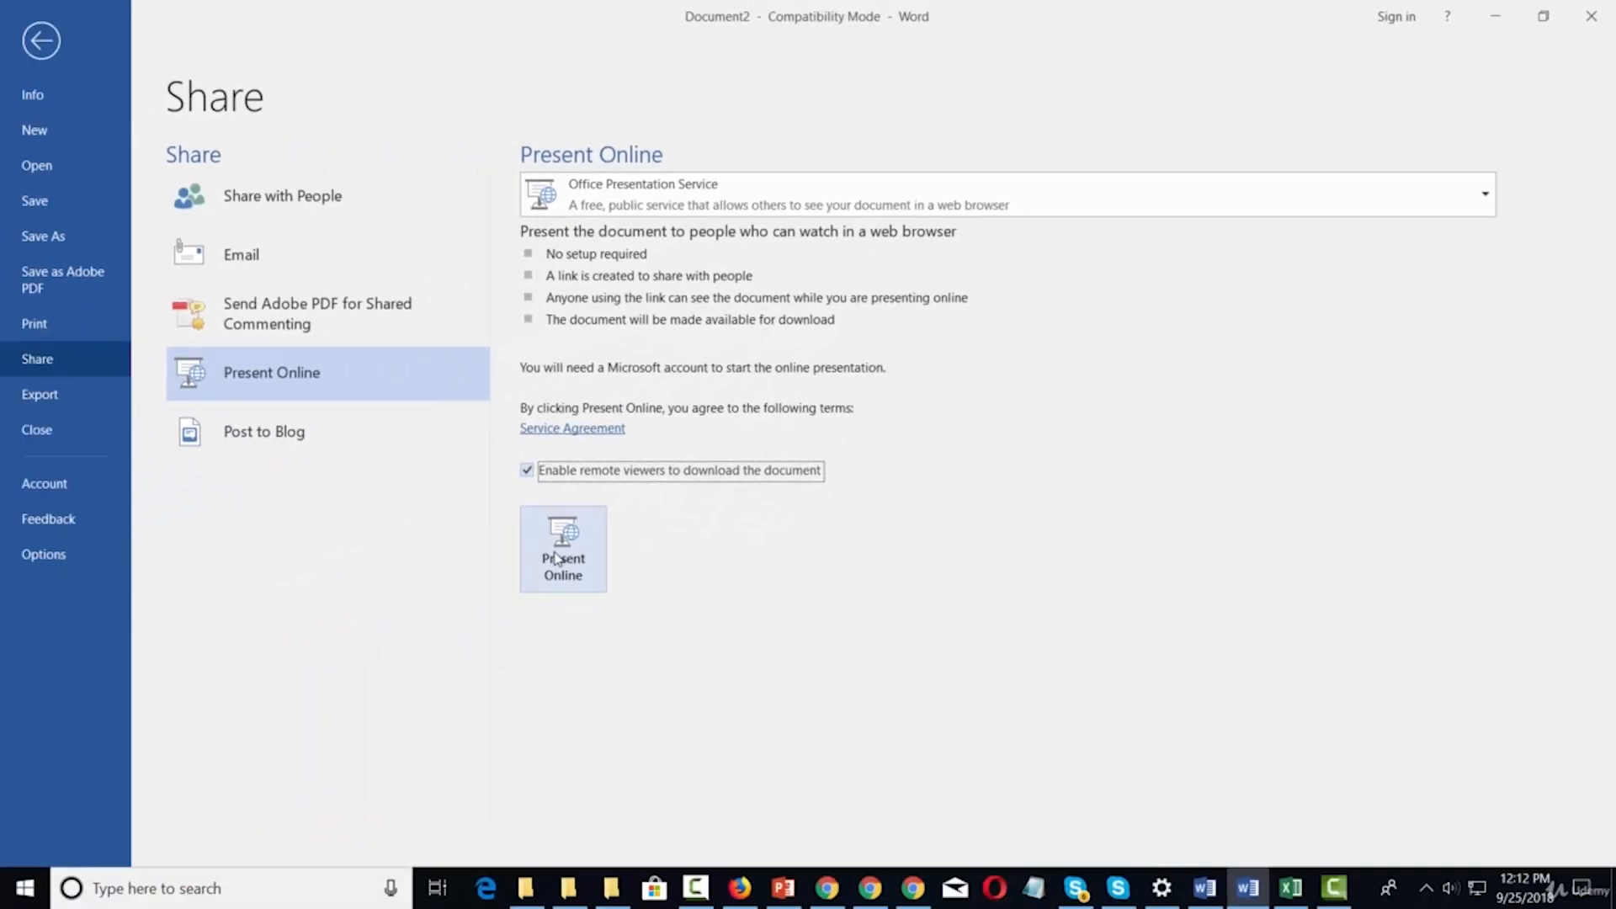
Start the online presentation of the document and end it again.
click(563, 556)
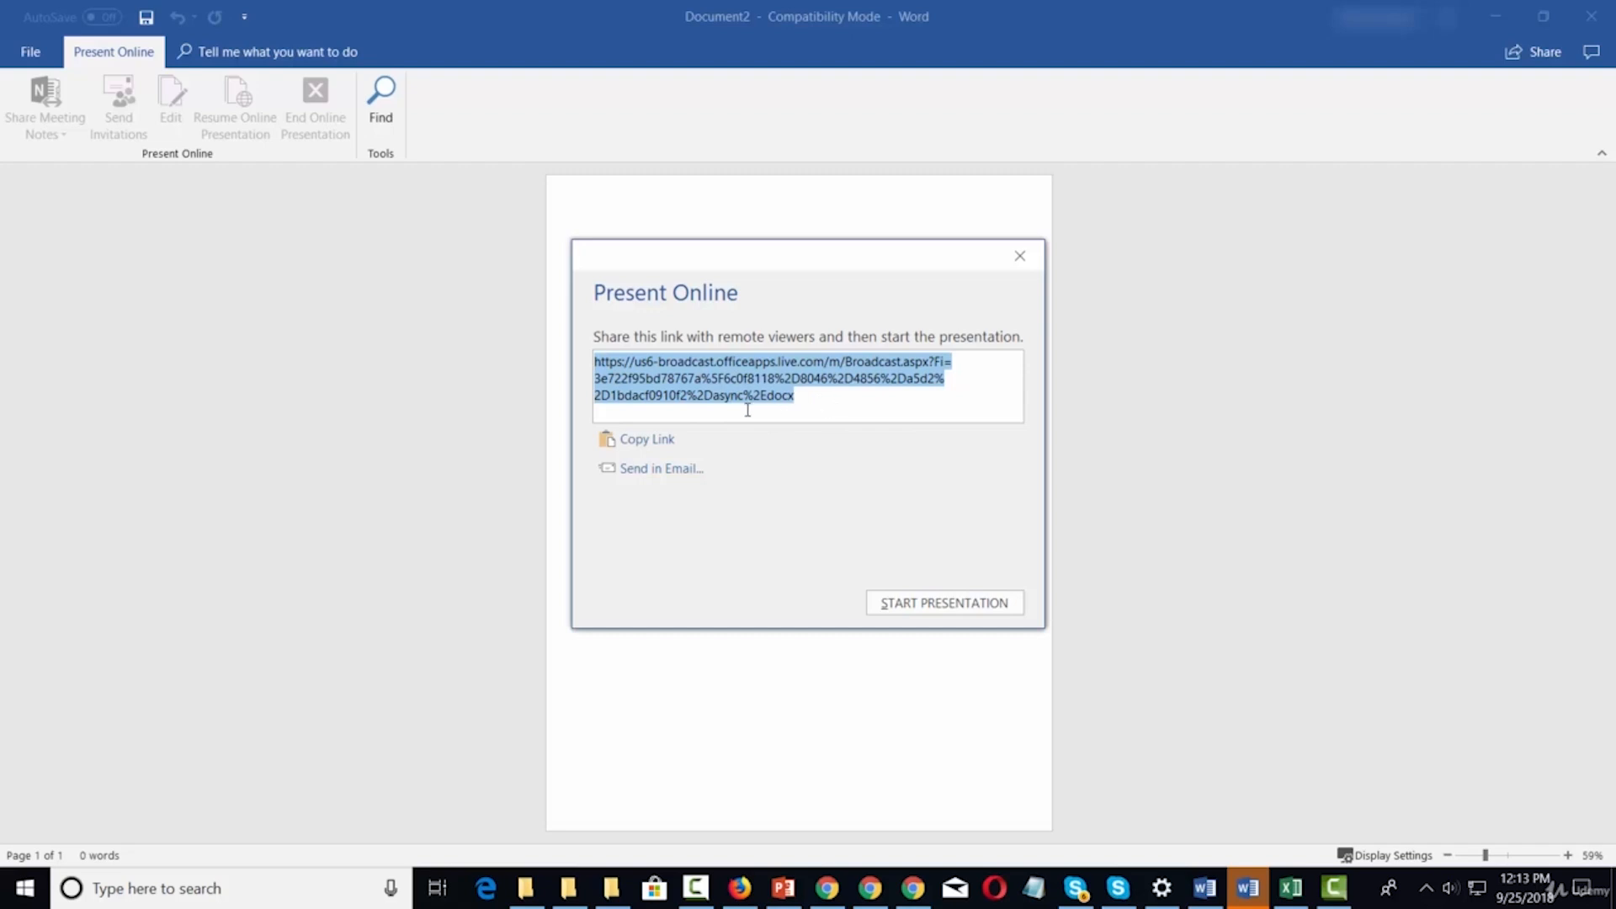
click(926, 606)
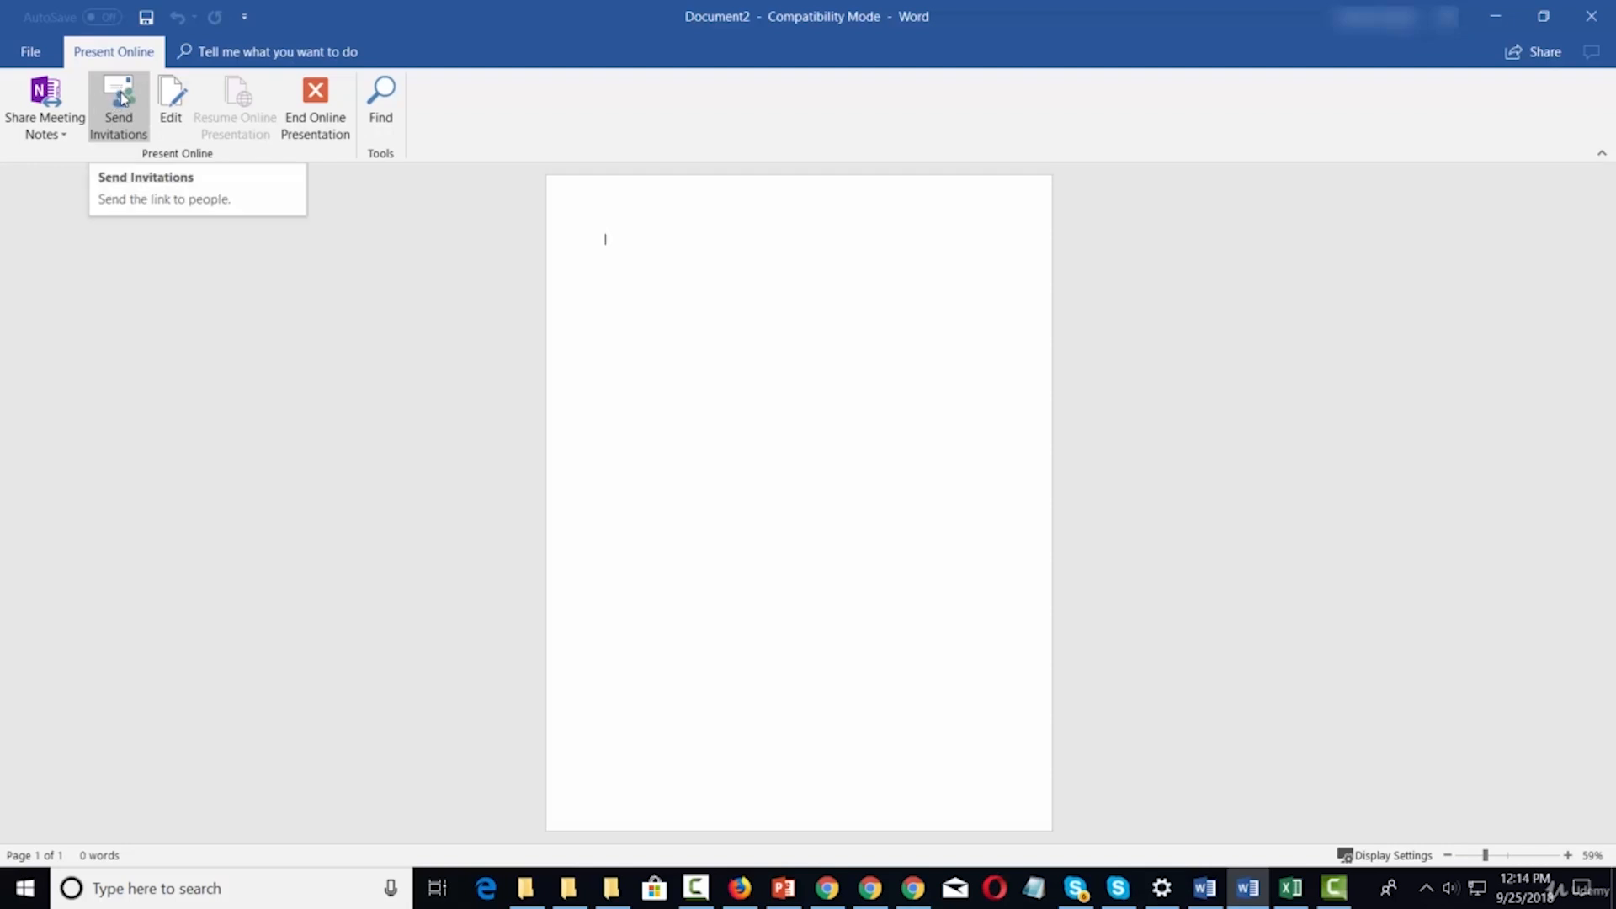
click(315, 101)
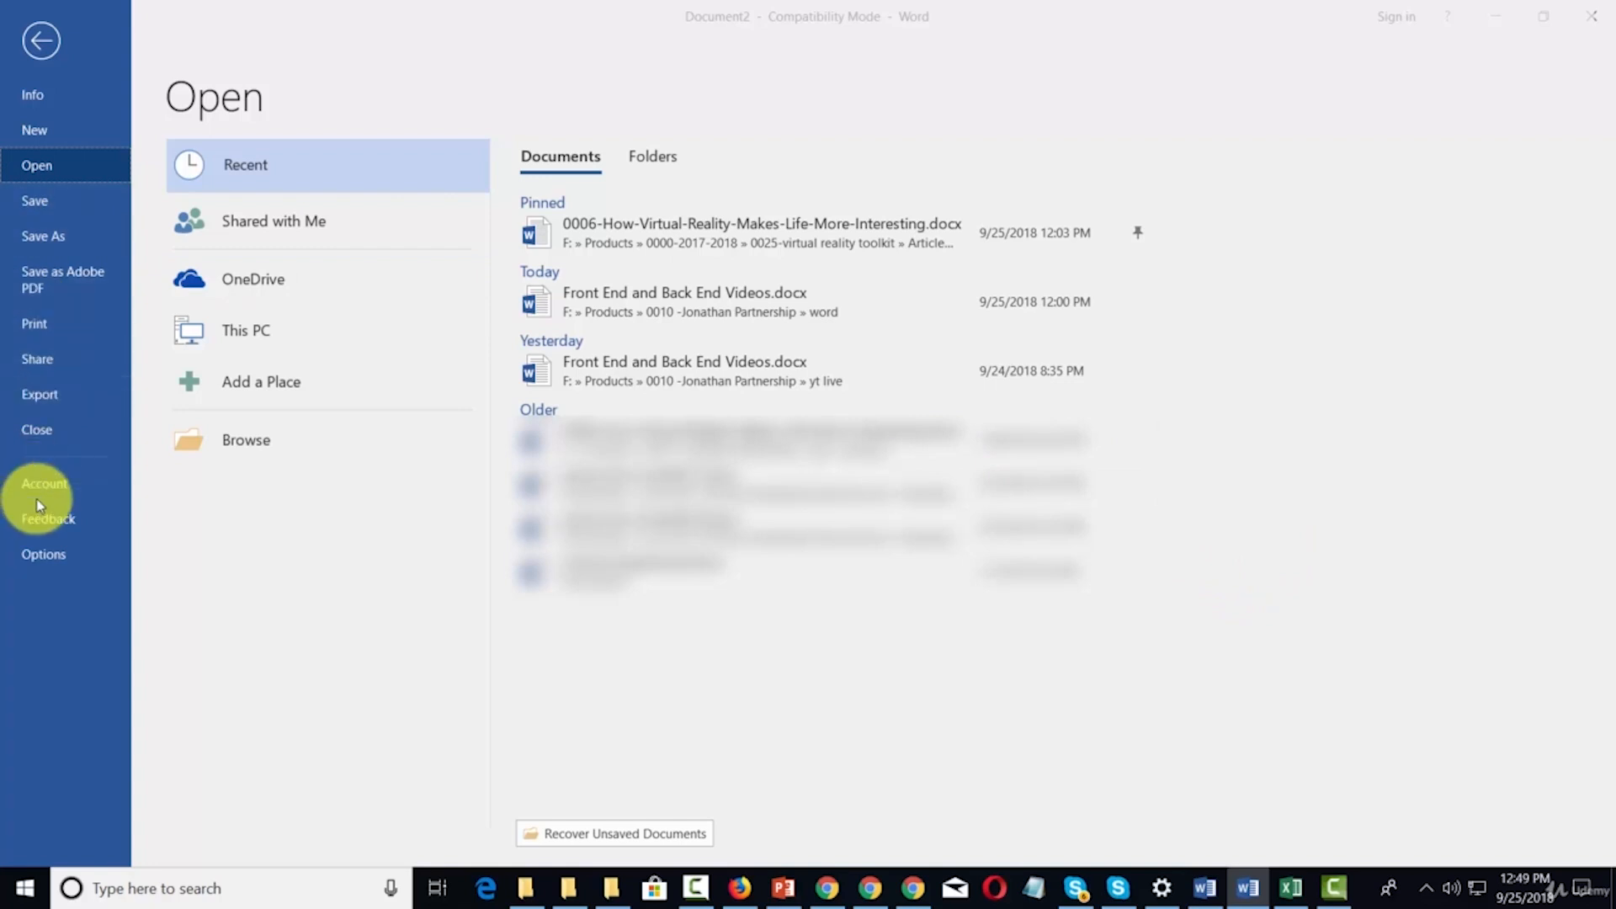
Open the program options.
click(53, 557)
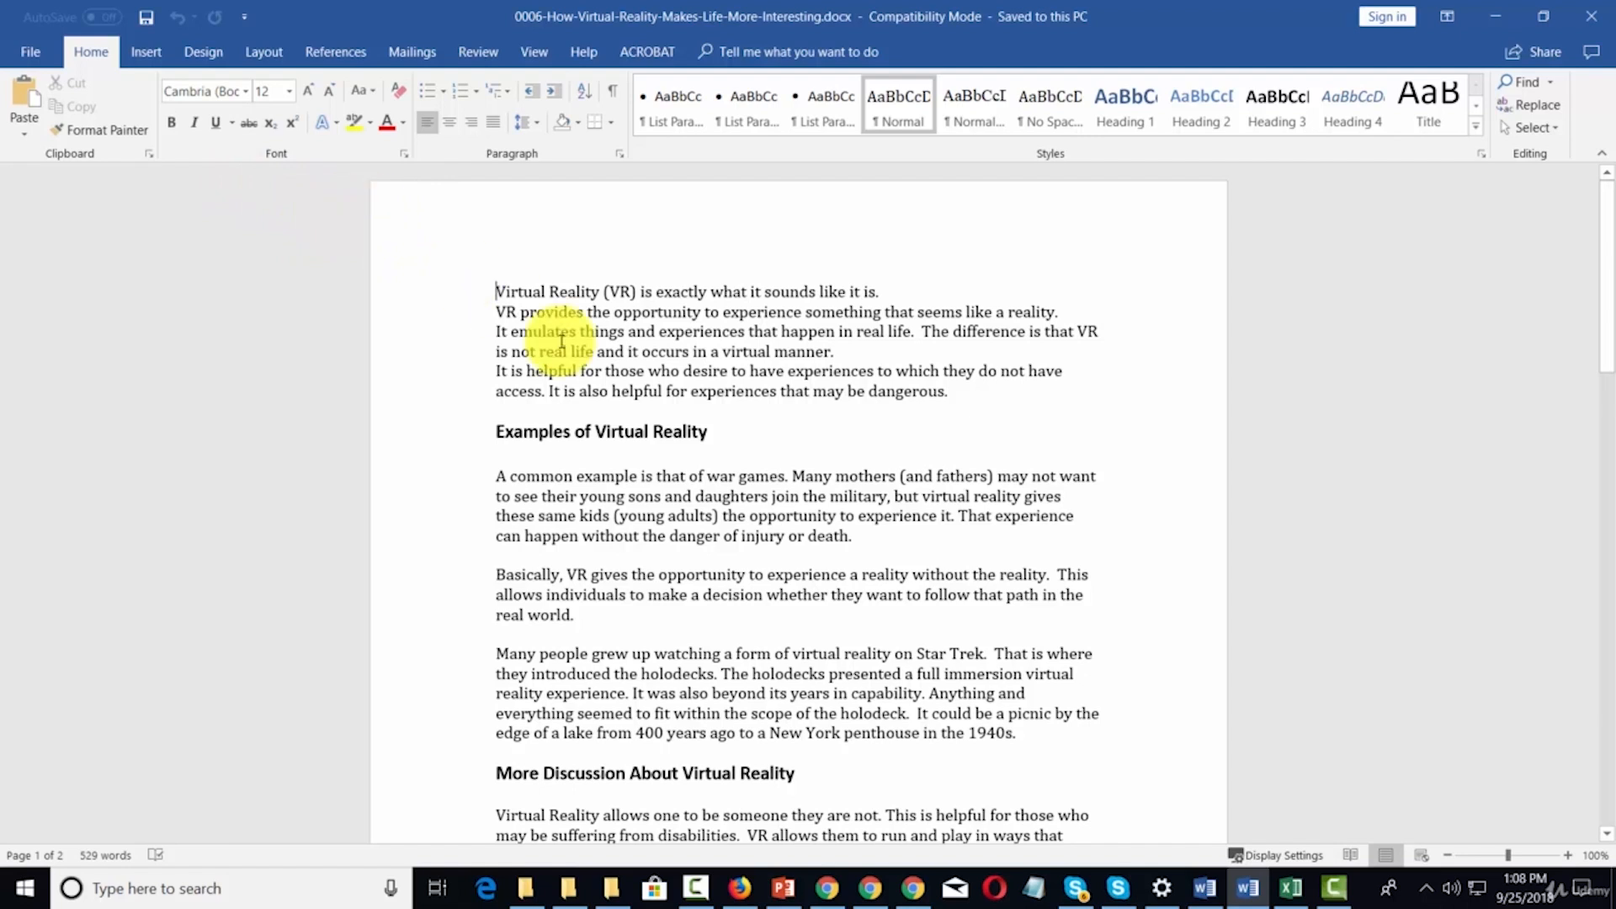
Try font colours, bold and strikethrough on the opening lines about Virtual Reality, removing each effect again.
drag(494, 287, 1003, 392)
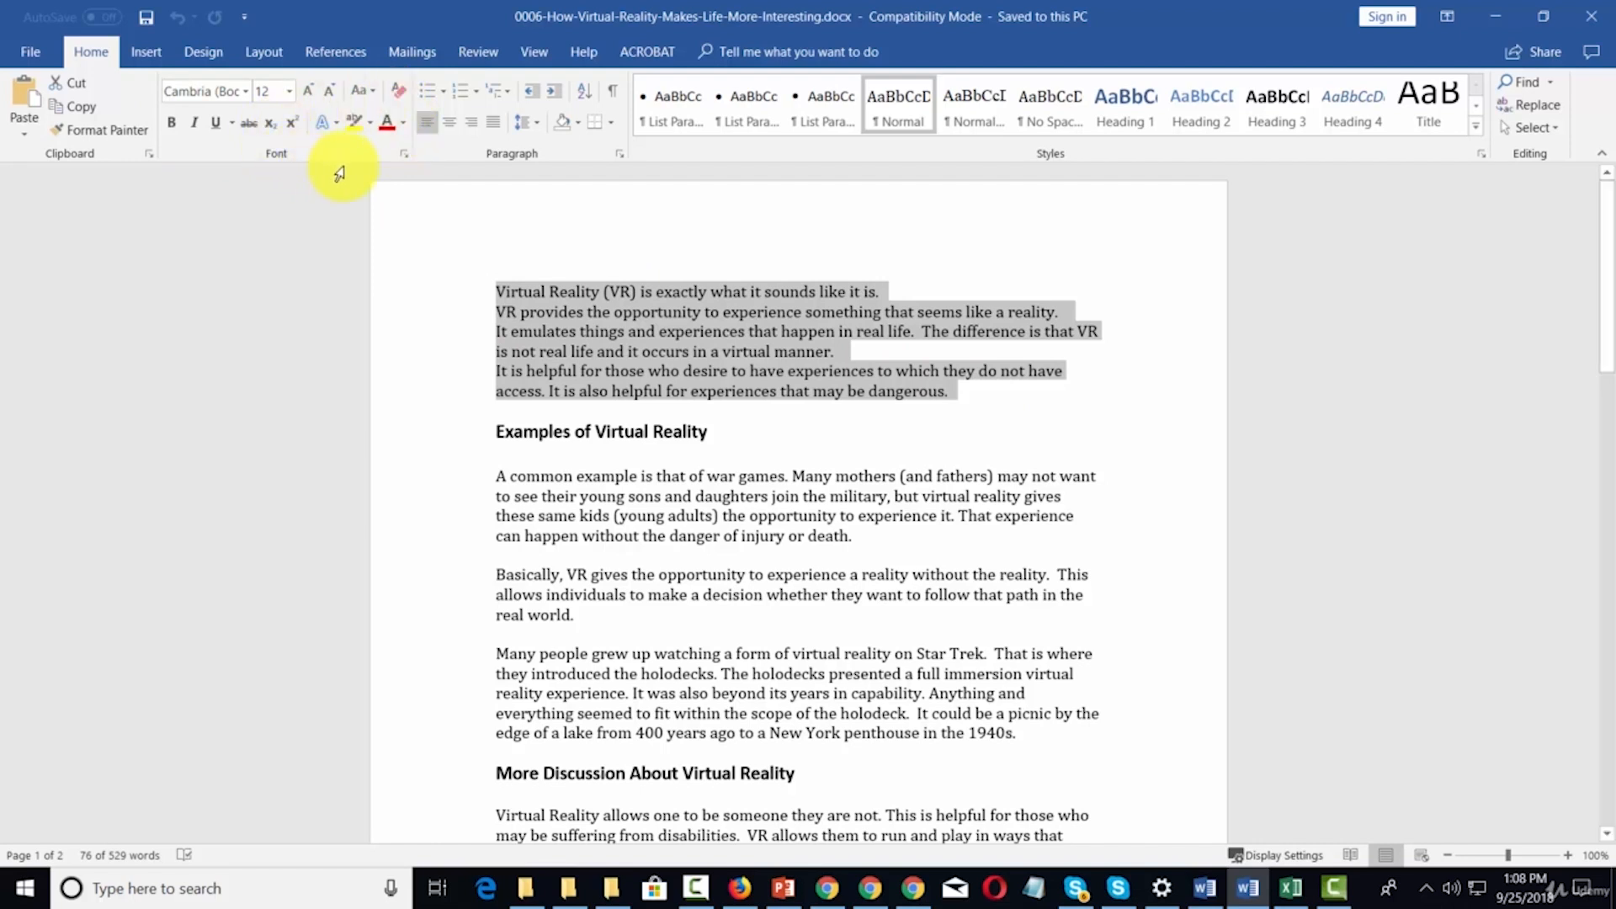
click(405, 126)
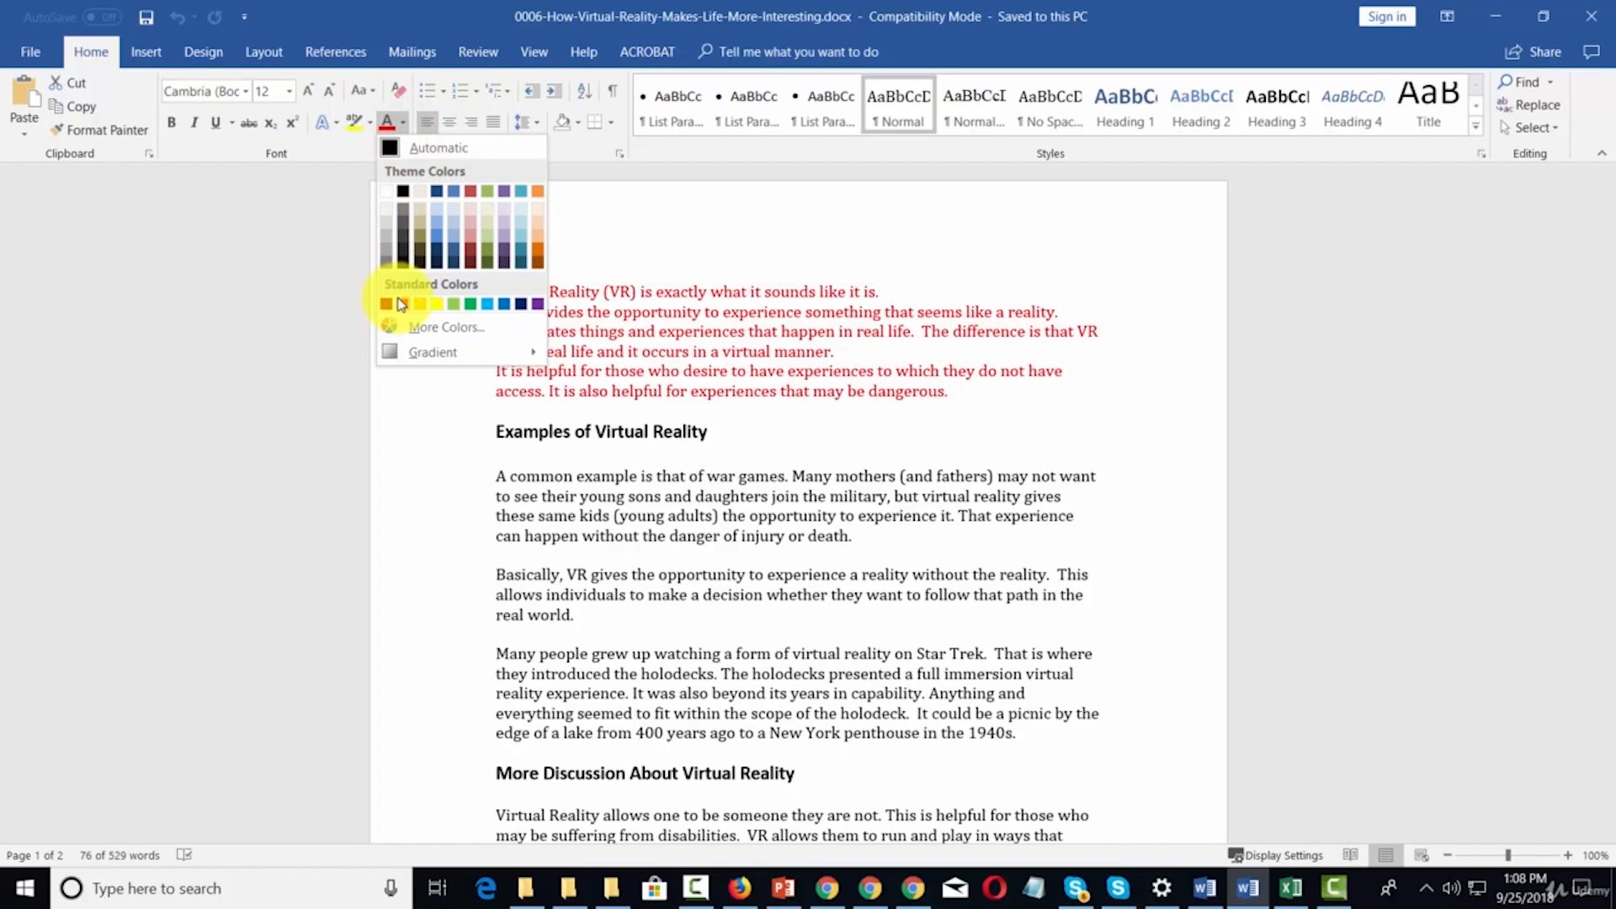
click(320, 298)
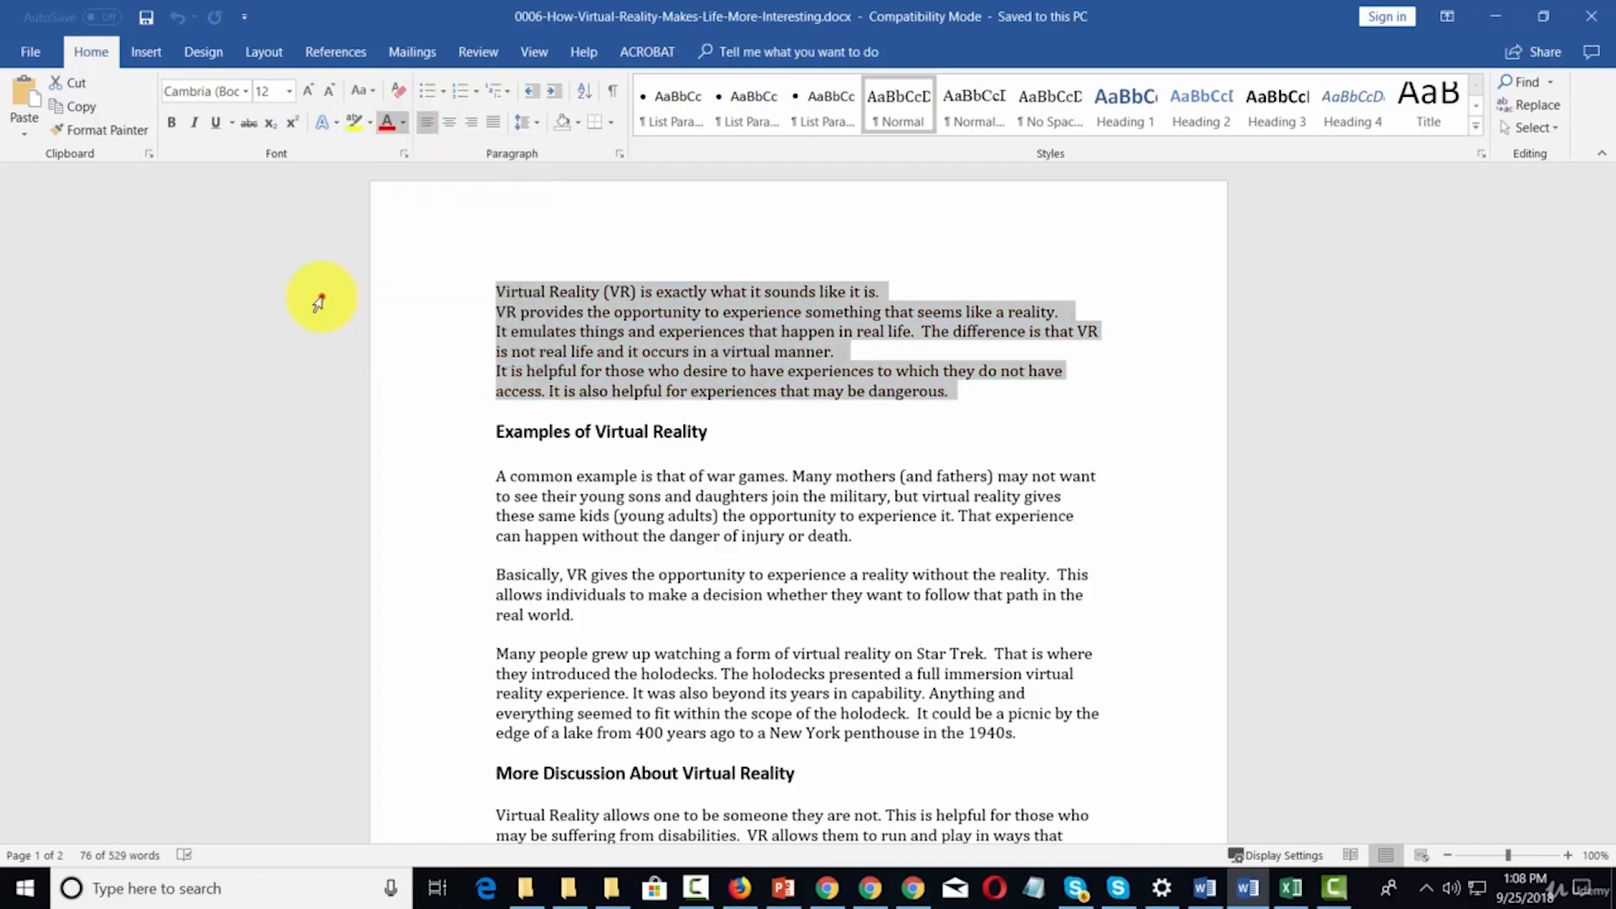
click(172, 126)
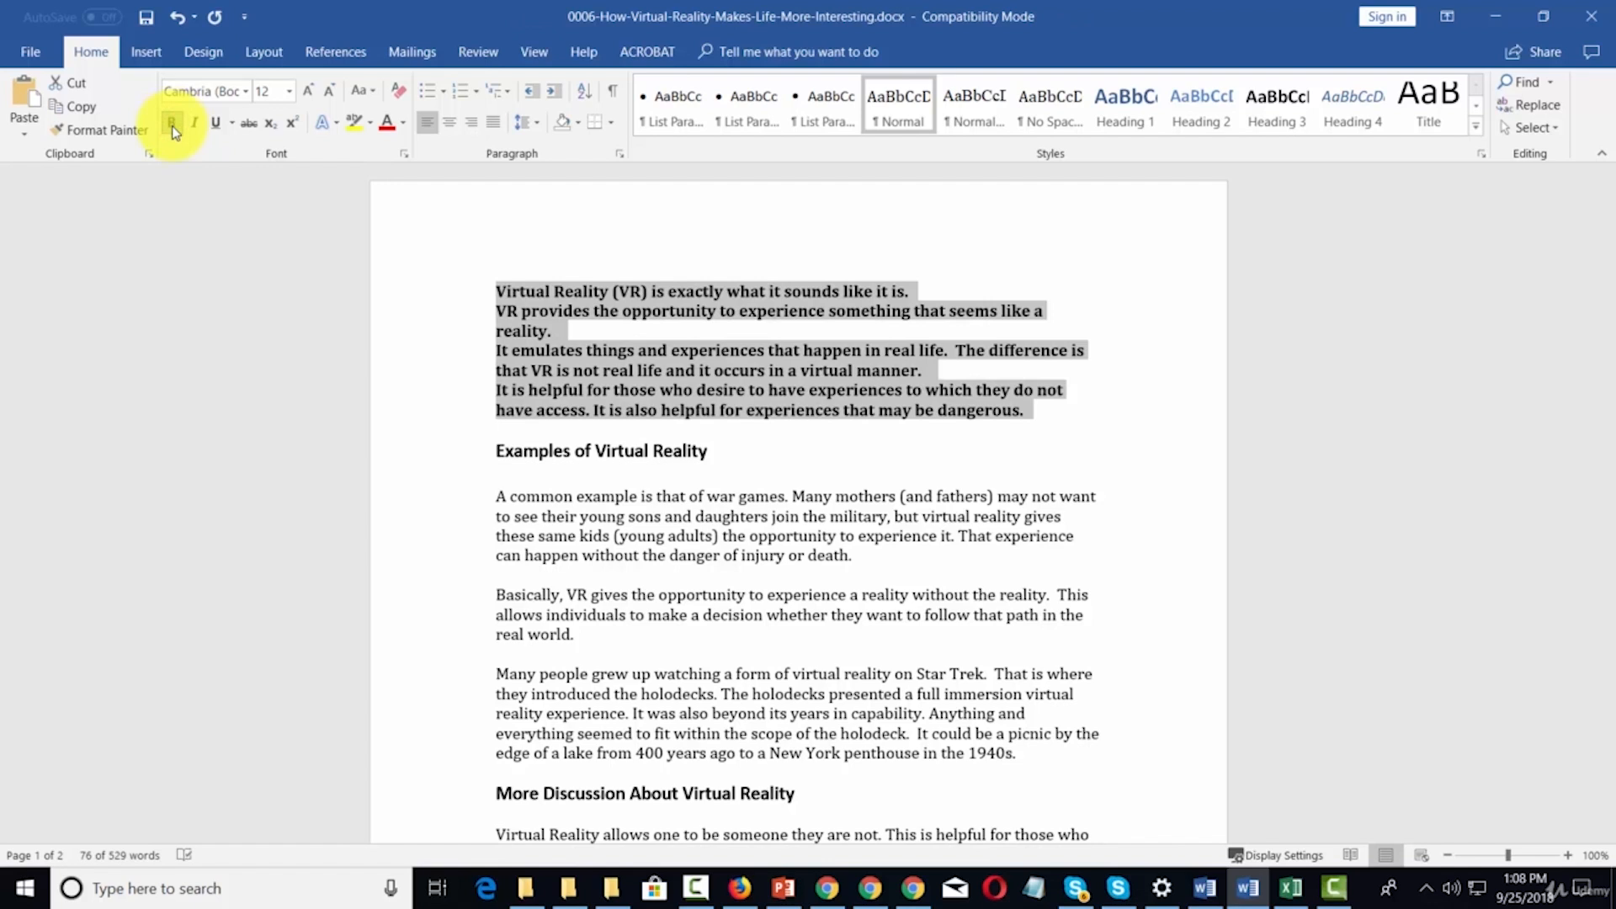
click(172, 127)
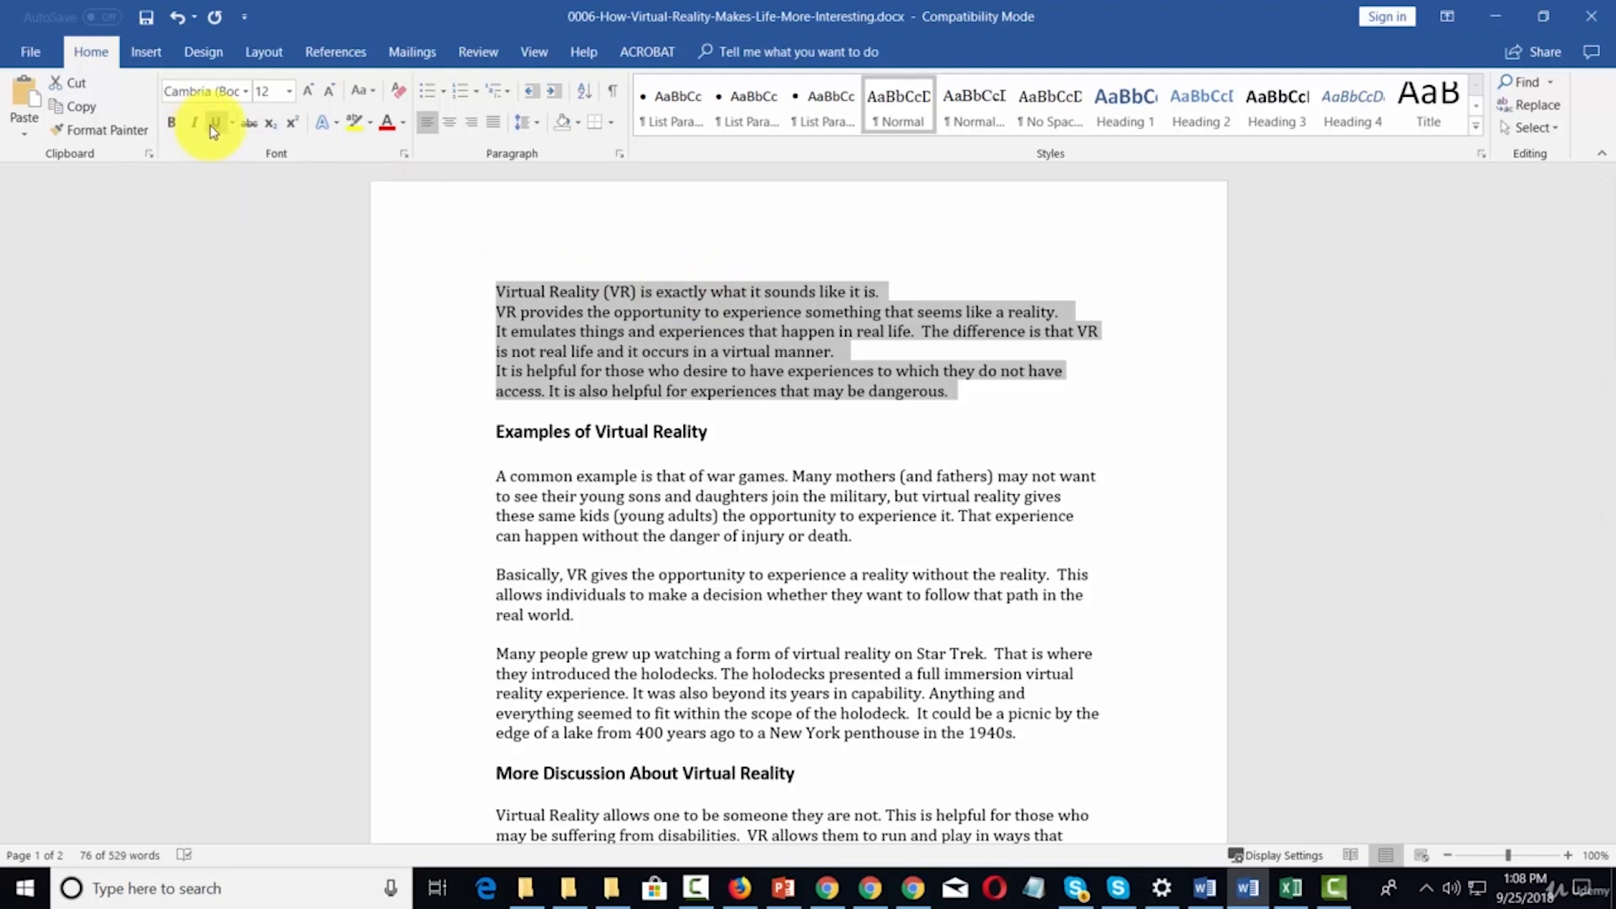
click(251, 125)
click(251, 125)
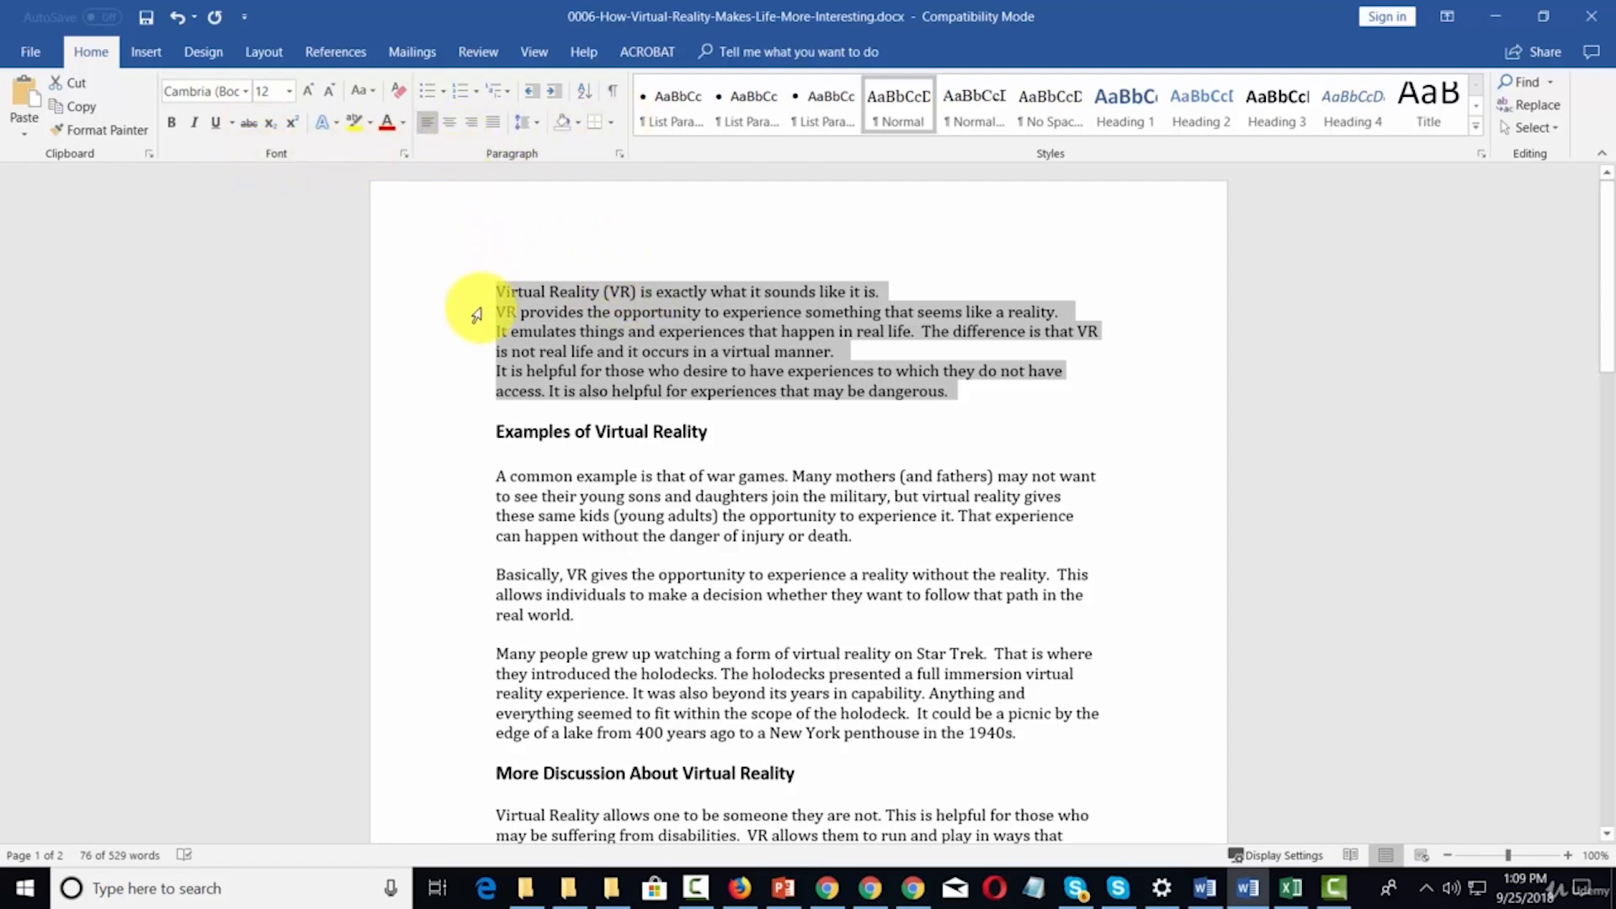
Align the opening lines centred, left and right in turn, finishing with justified alignment.
key(ctrl+e)
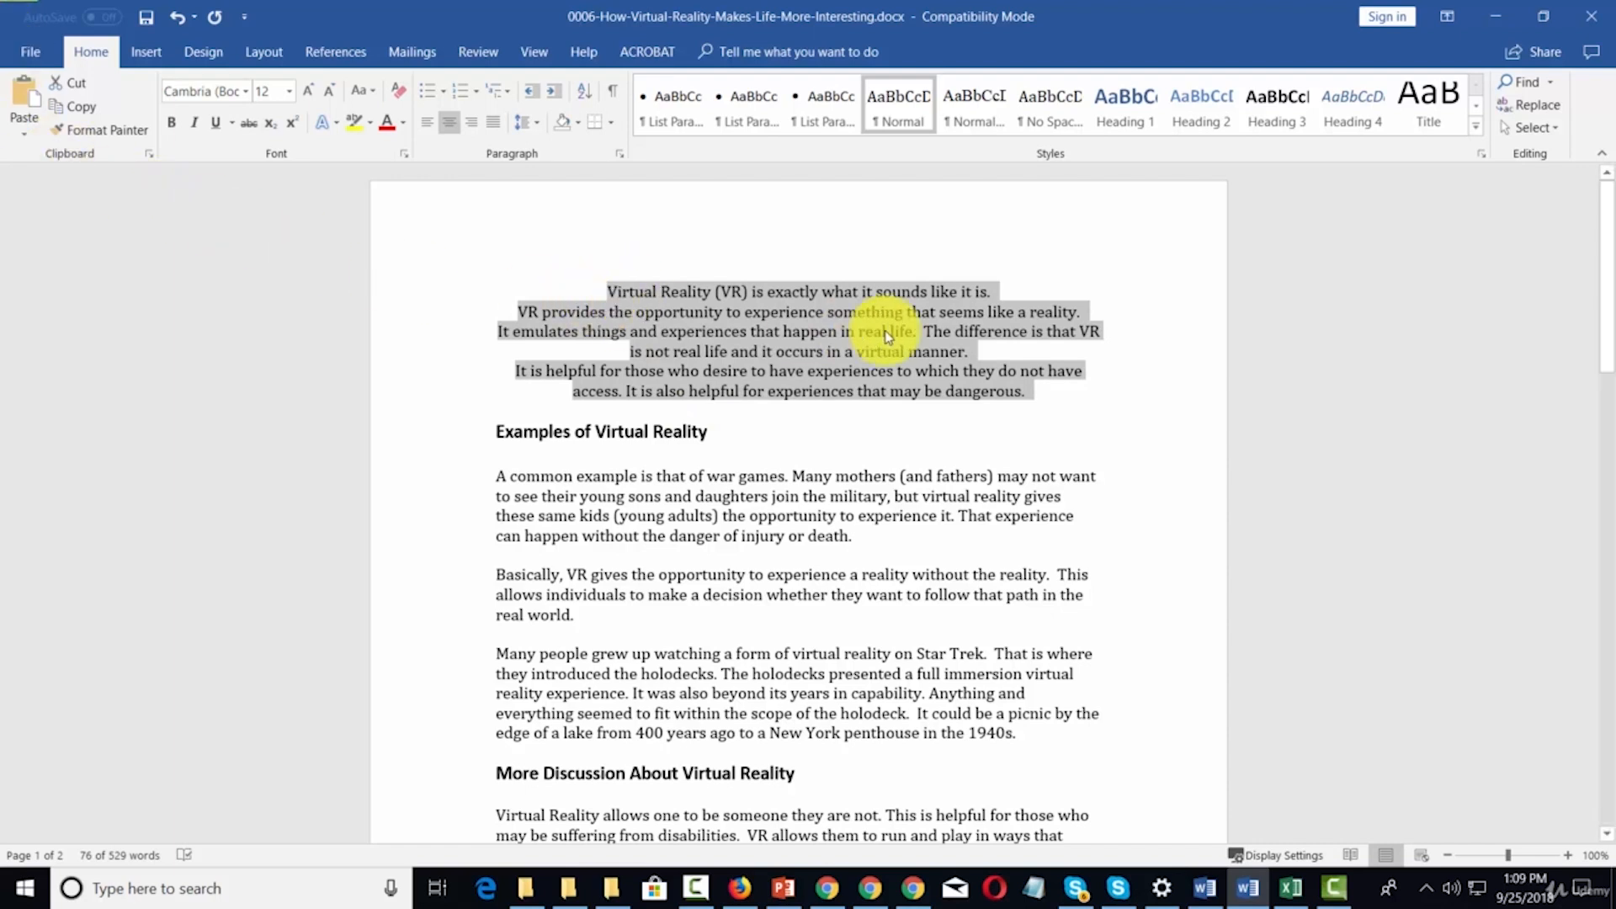
click(423, 125)
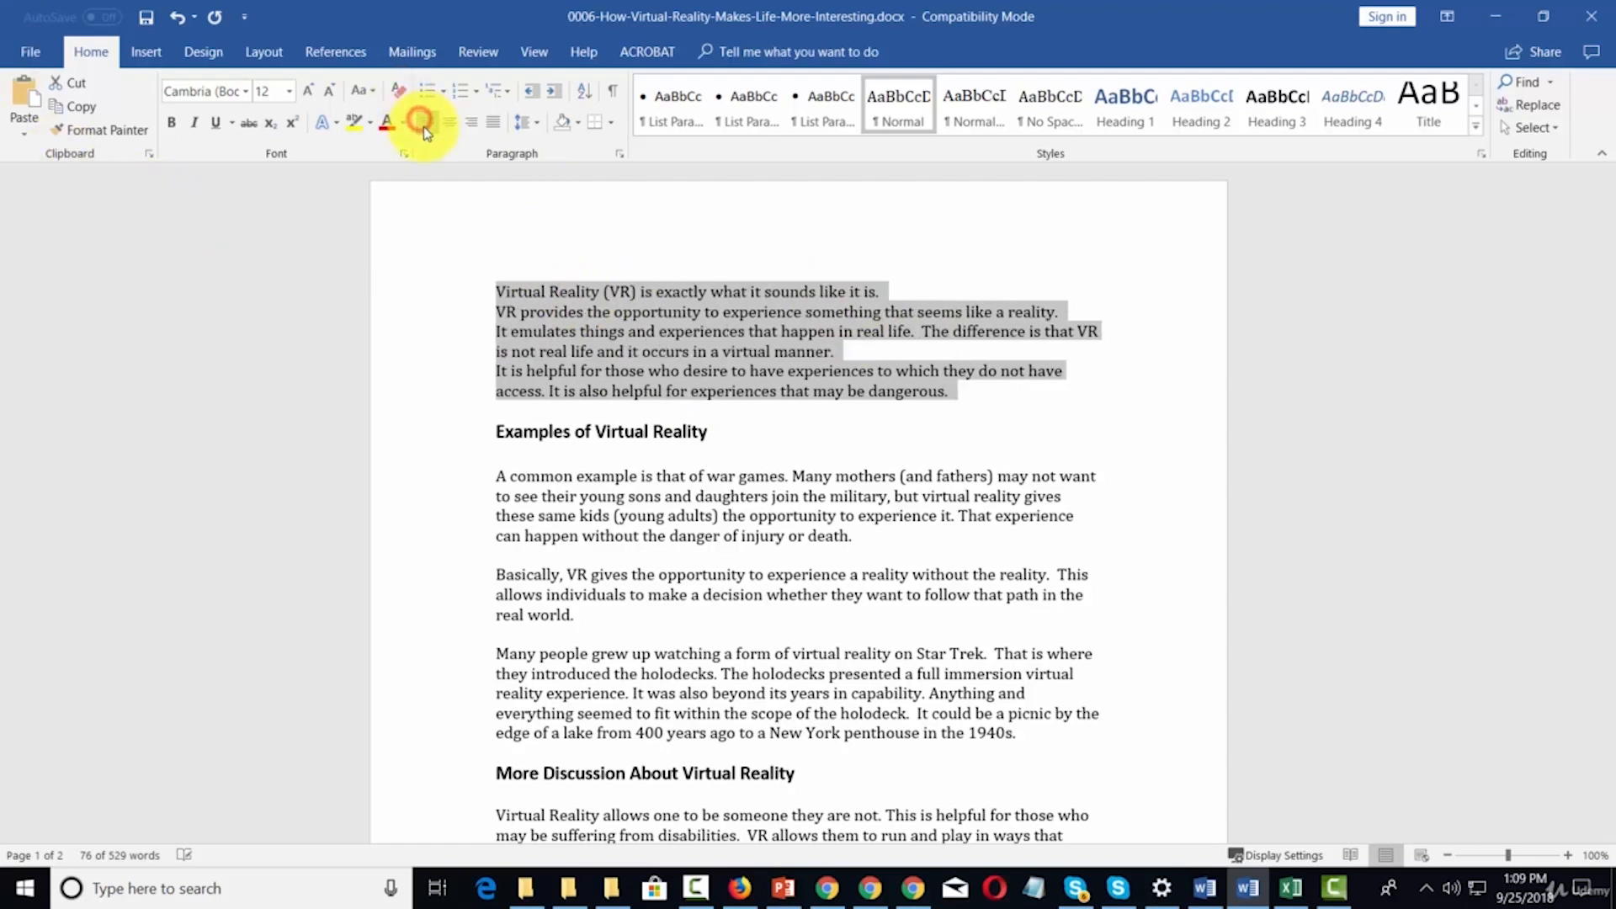
click(472, 125)
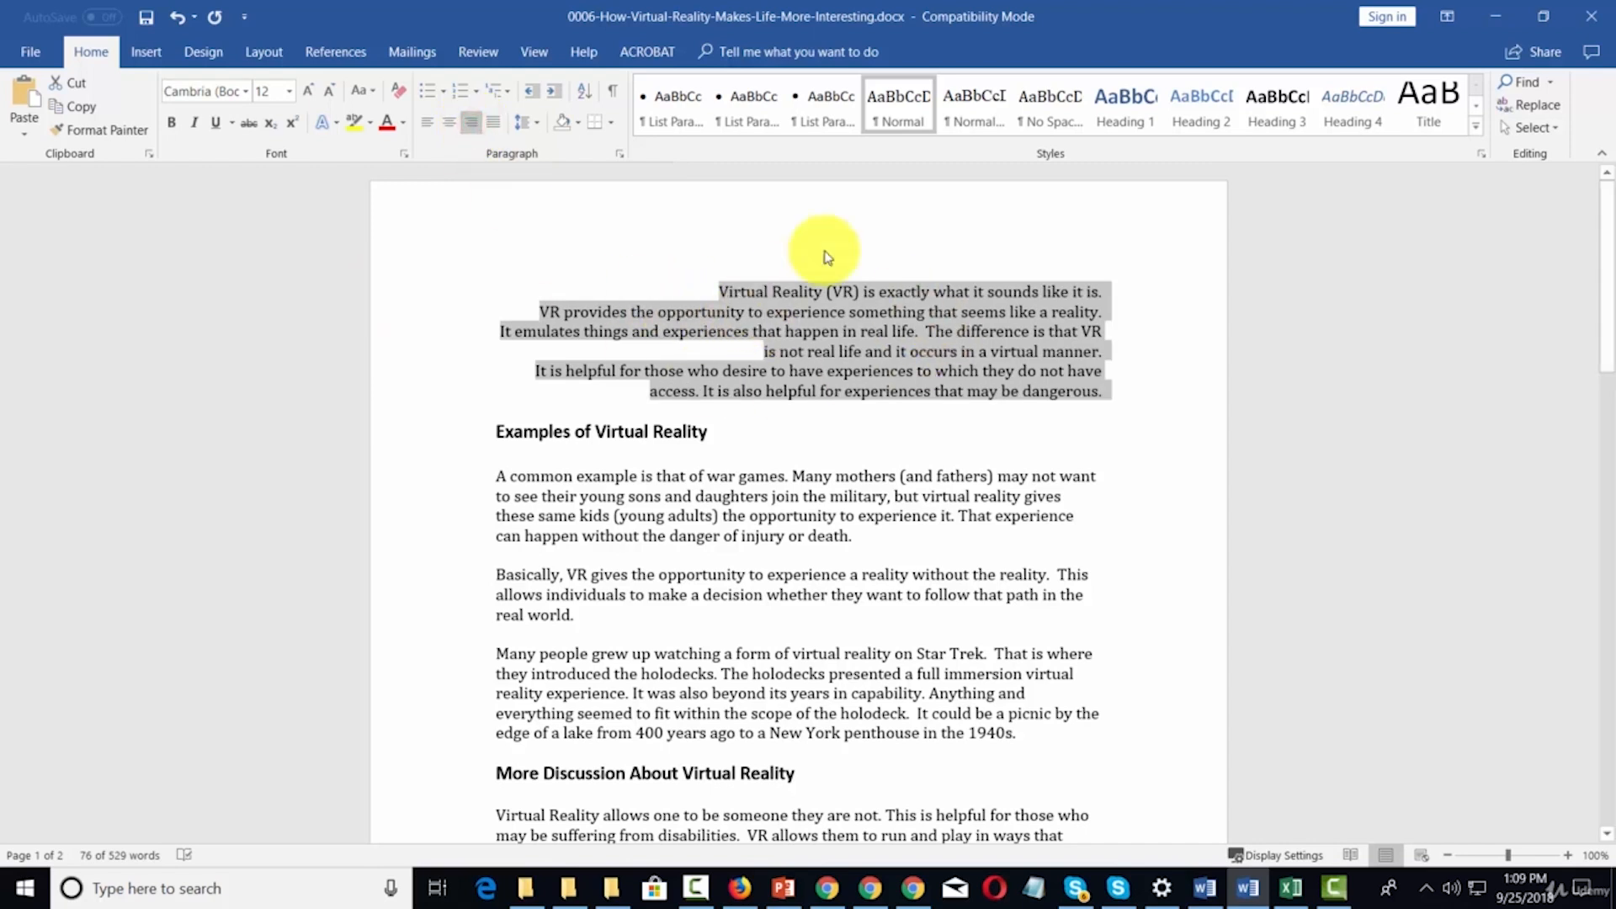
click(492, 124)
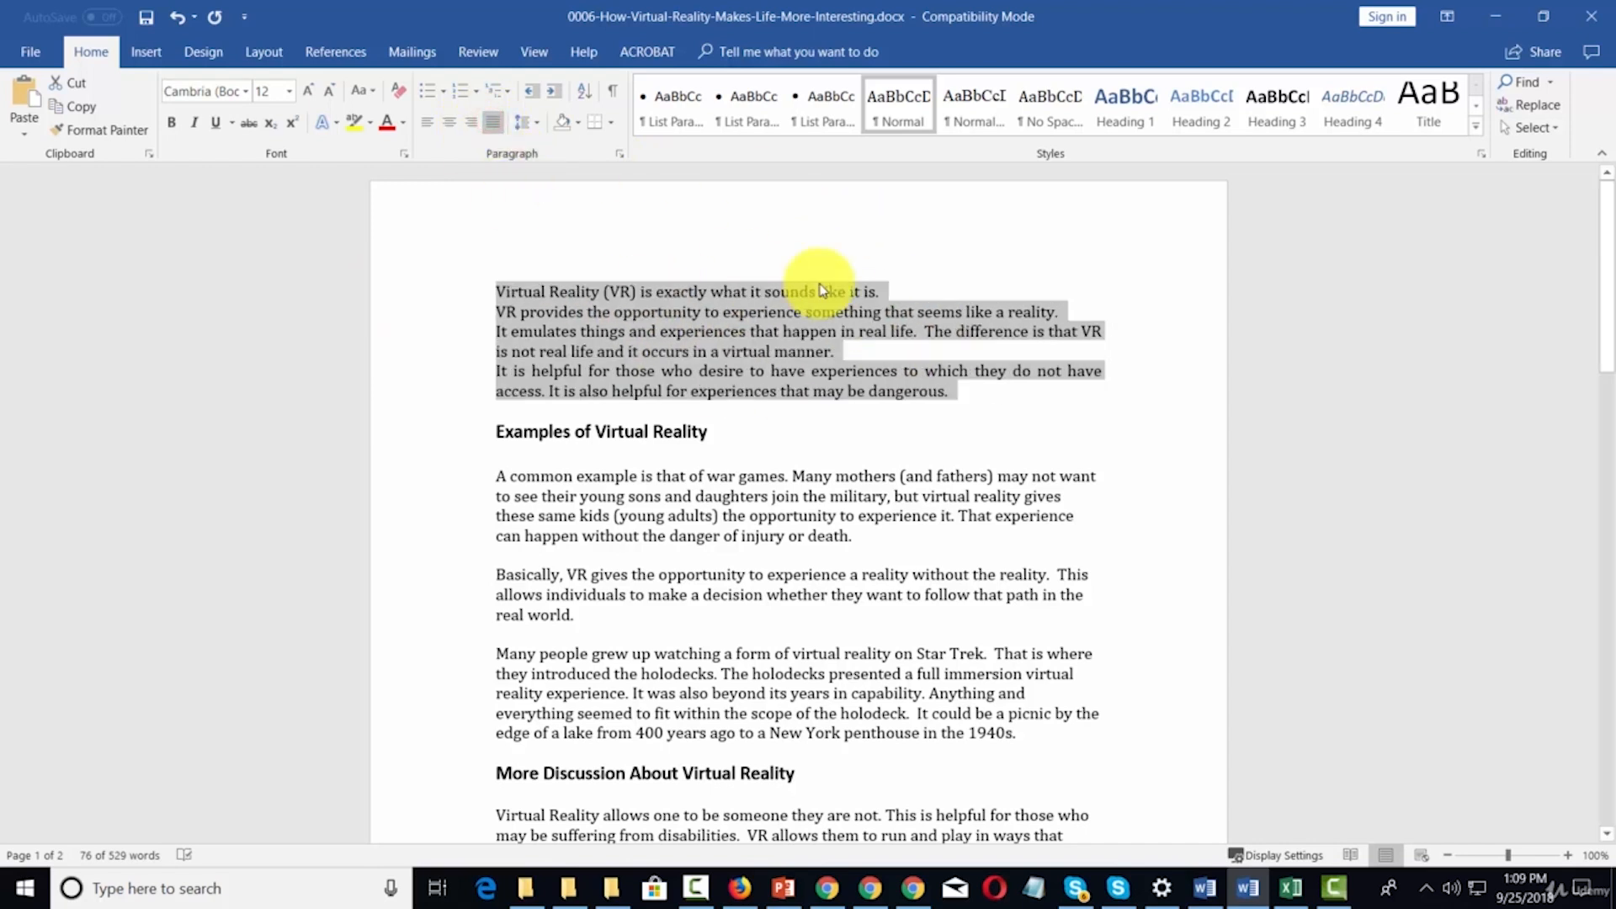
Make the opening lines bold, italic and underlined, and copy that formatting onto the three paragraphs under Examples of Virtual Reality.
key(ctrl+b)
key(ctrl+i)
key(ctrl+u)
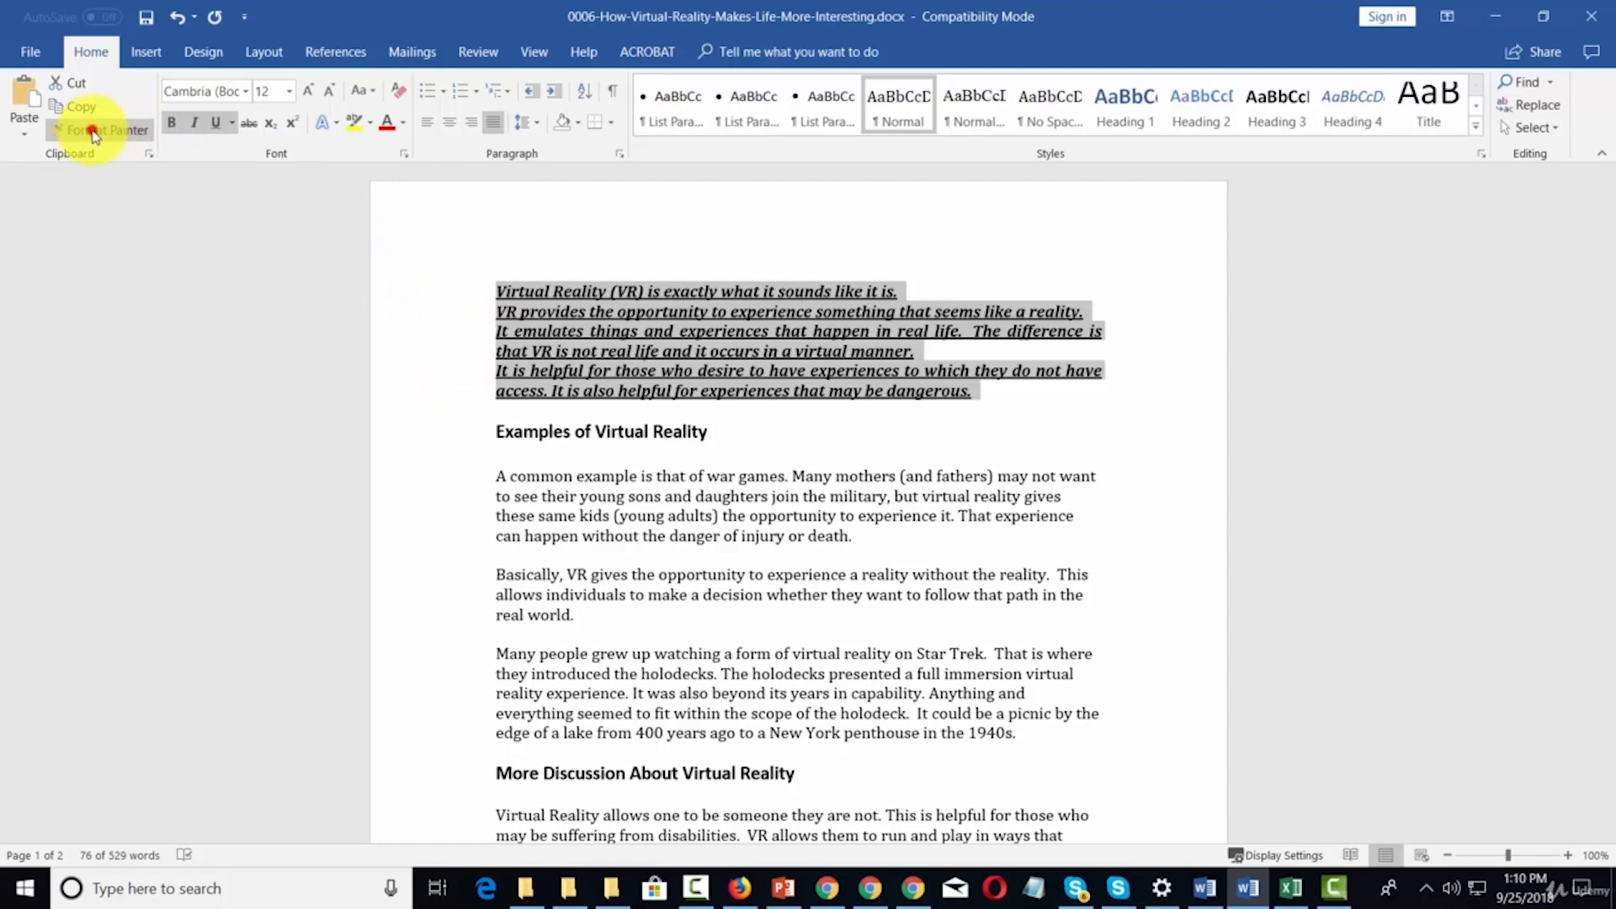
click(94, 132)
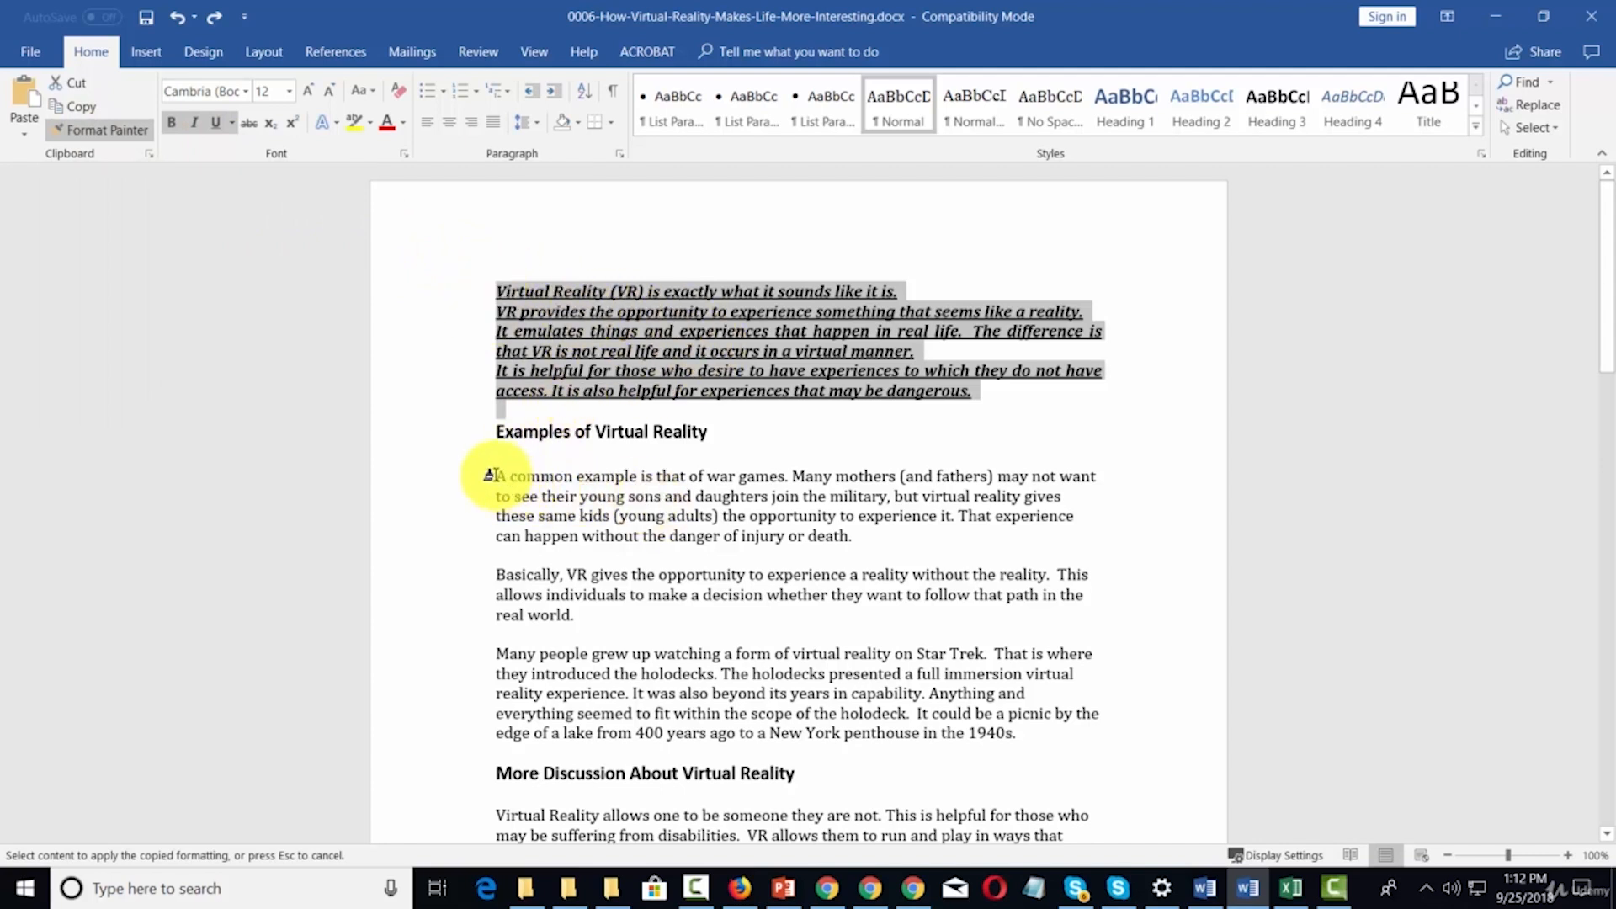
mouse_move(495, 476)
mouse_down()
mouse_move(948, 732)
mouse_move(1024, 737)
mouse_up()
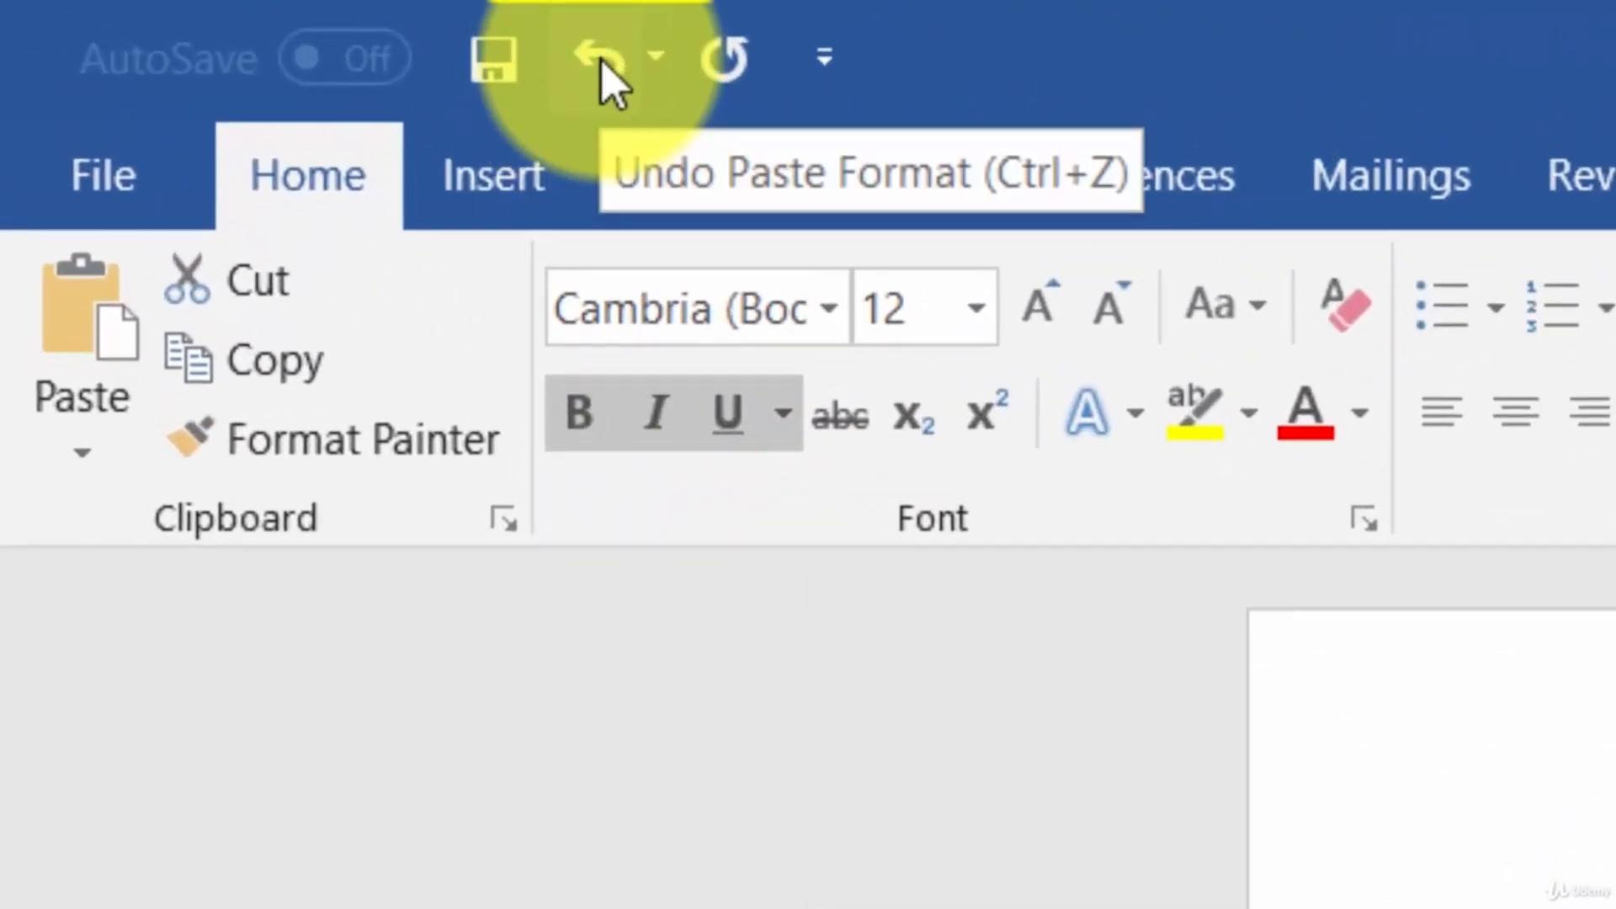
Undo the copied formatting and the bold, italic and underline on the opening lines.
click(601, 59)
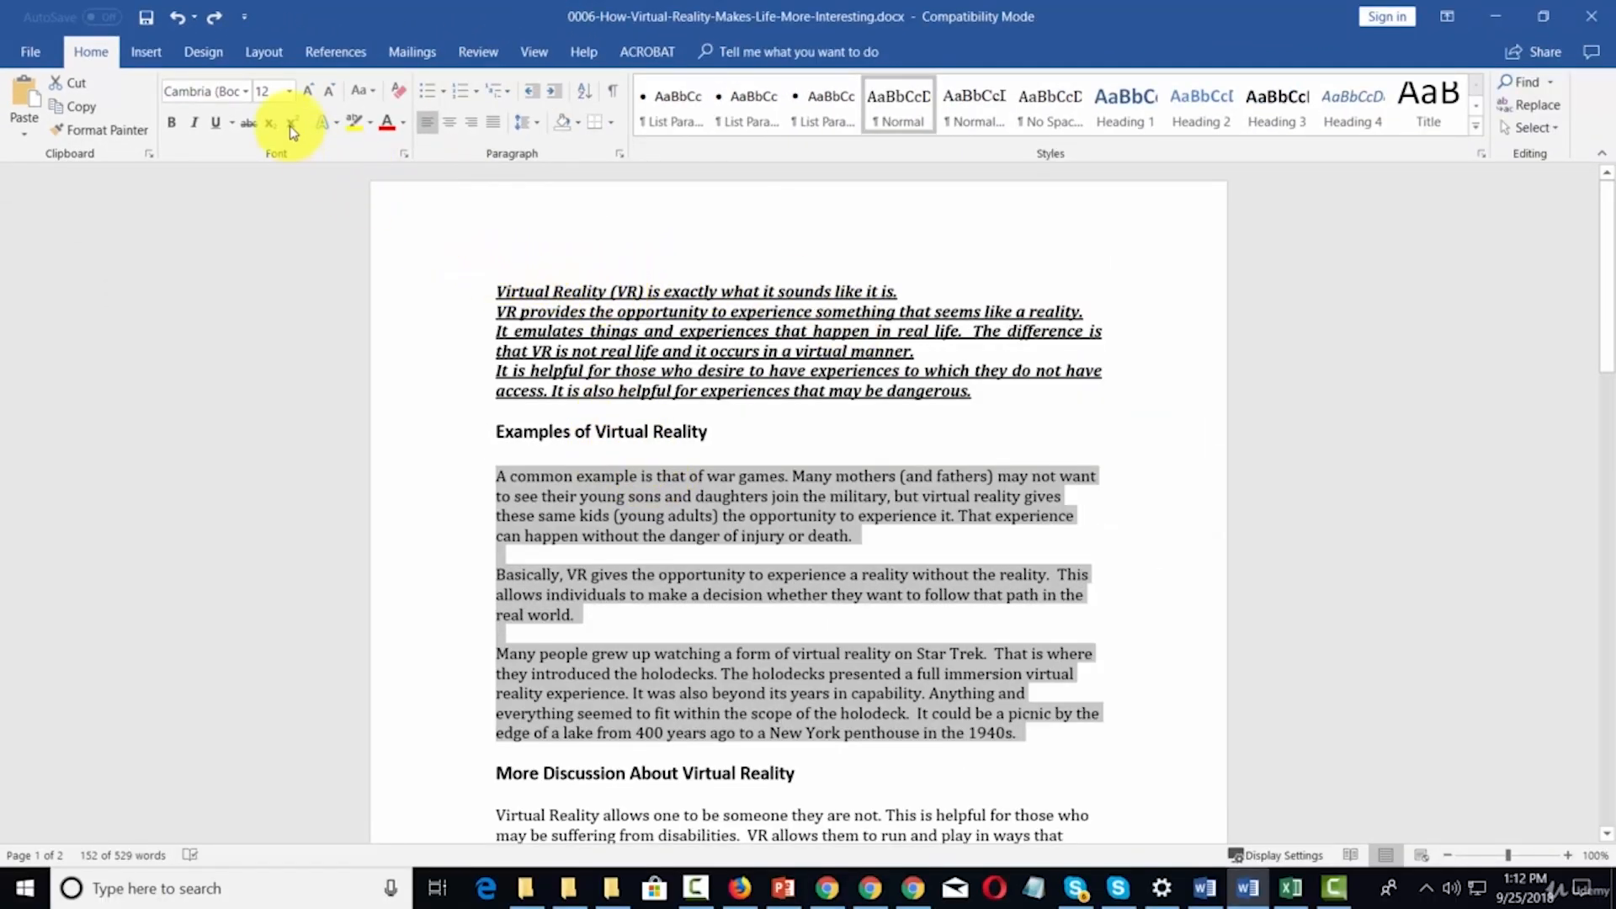
click(193, 17)
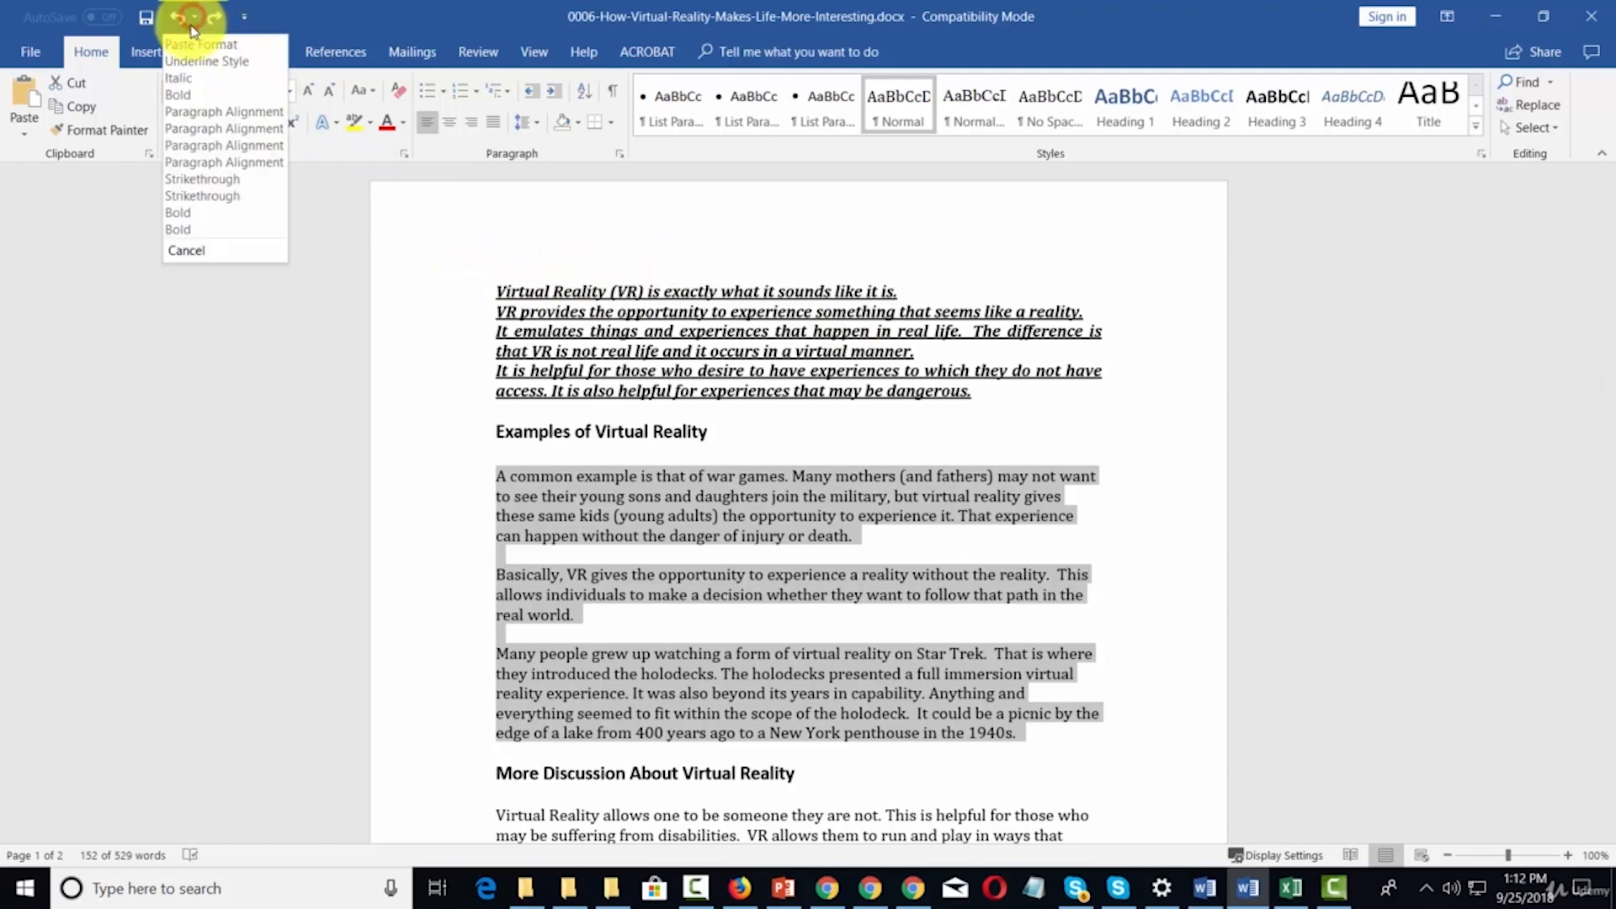
click(202, 187)
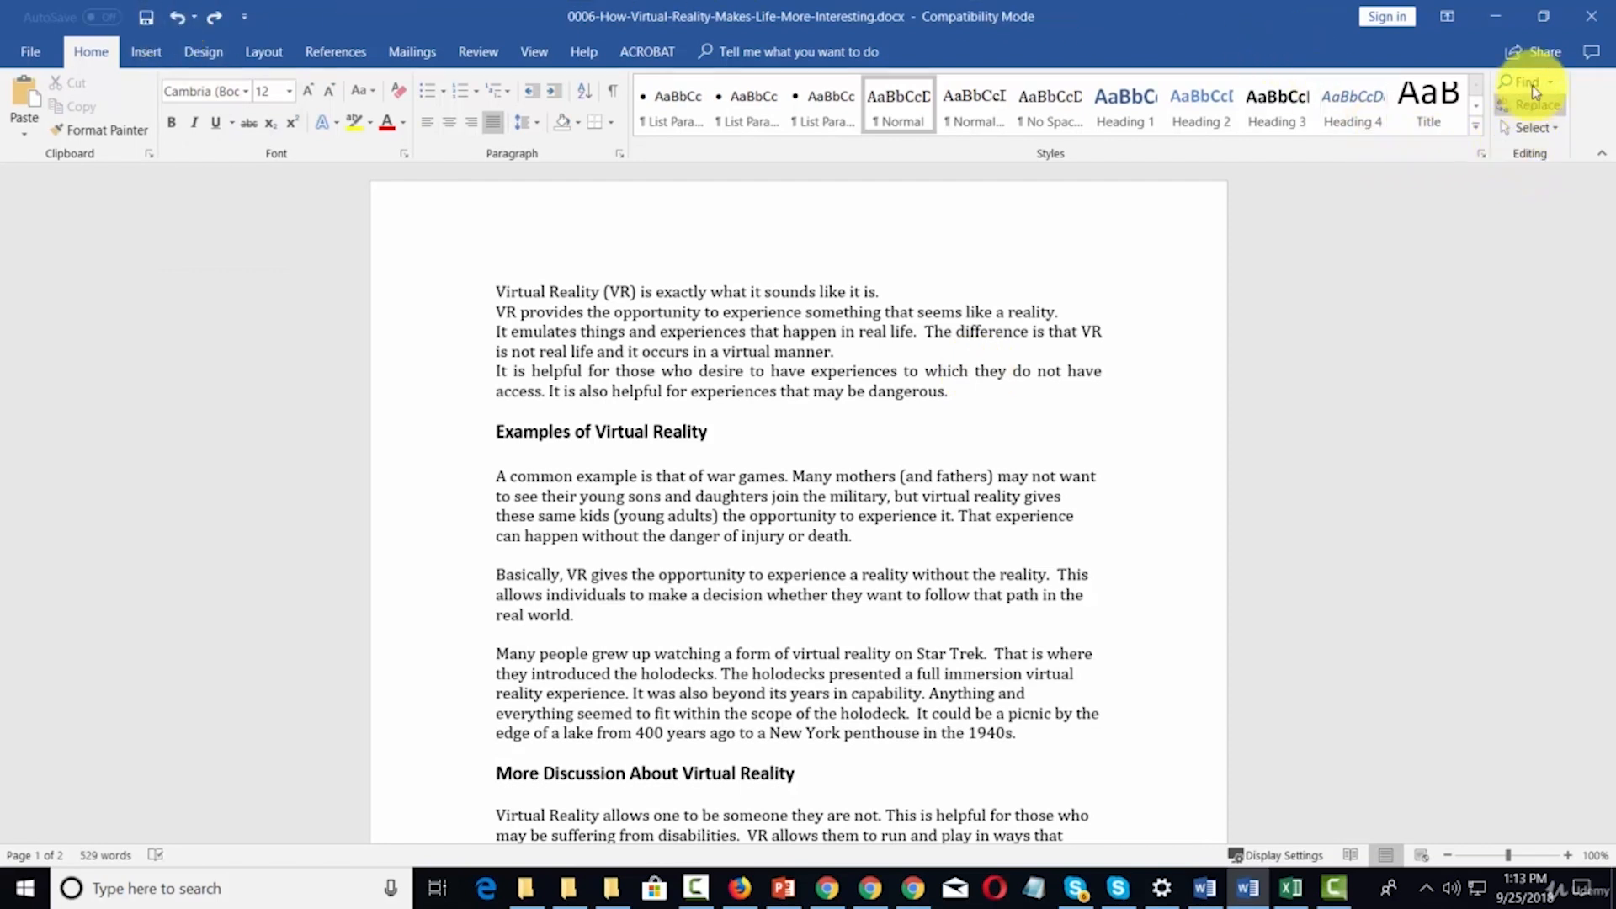
Select all of the document's content.
click(1530, 127)
click(1361, 156)
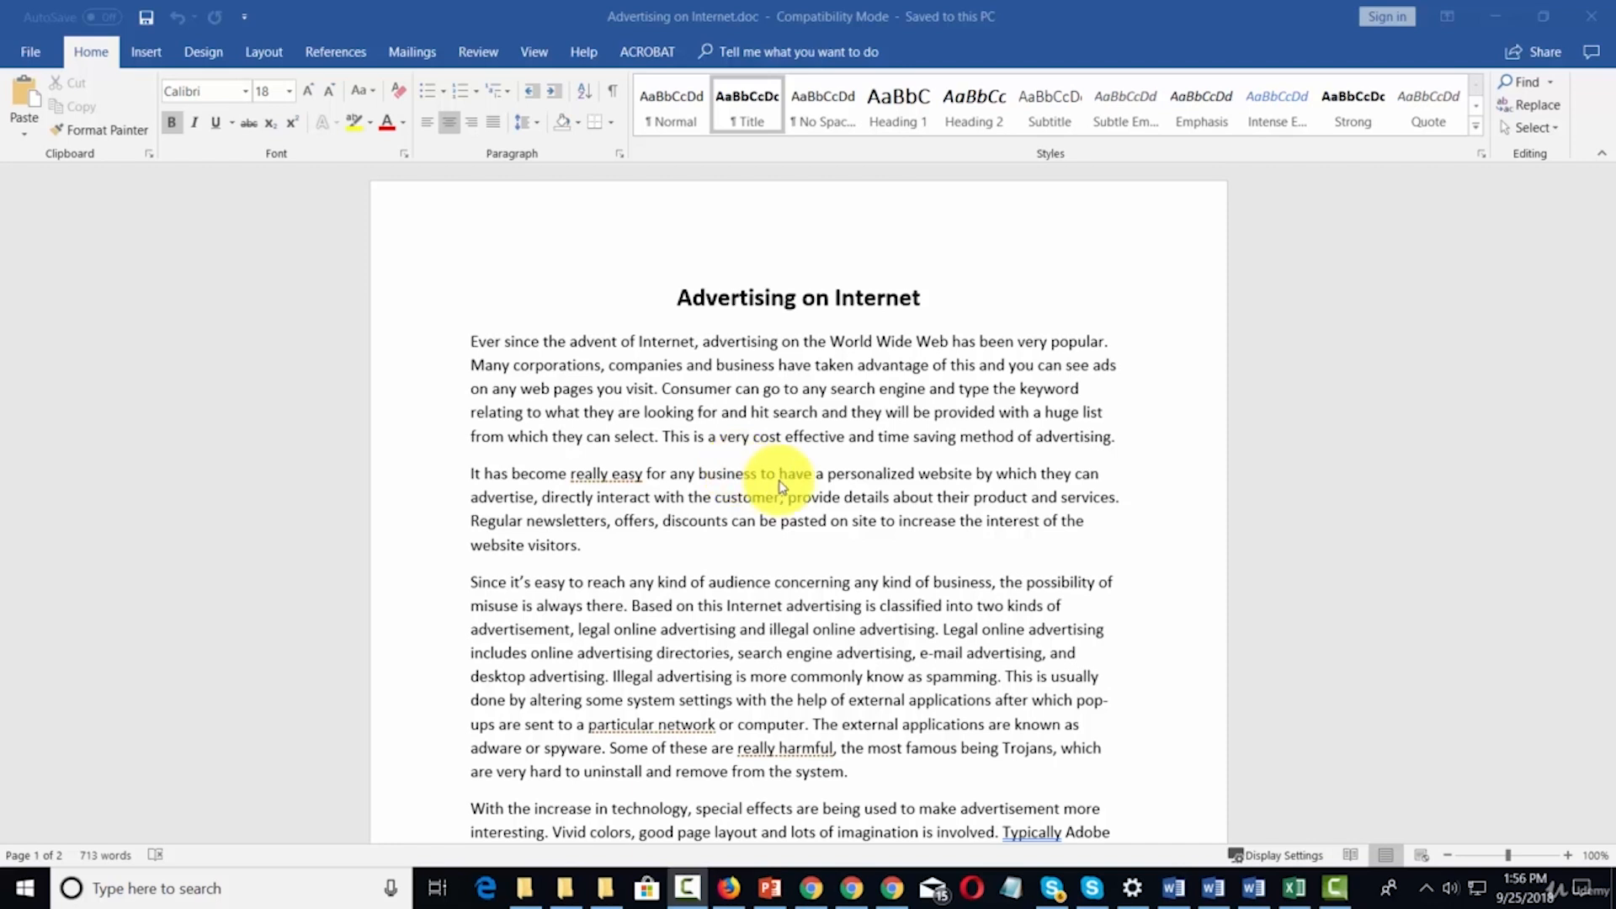
Select the title Advertising on Internet to examine its style.
click(635, 294)
drag(635, 295, 912, 307)
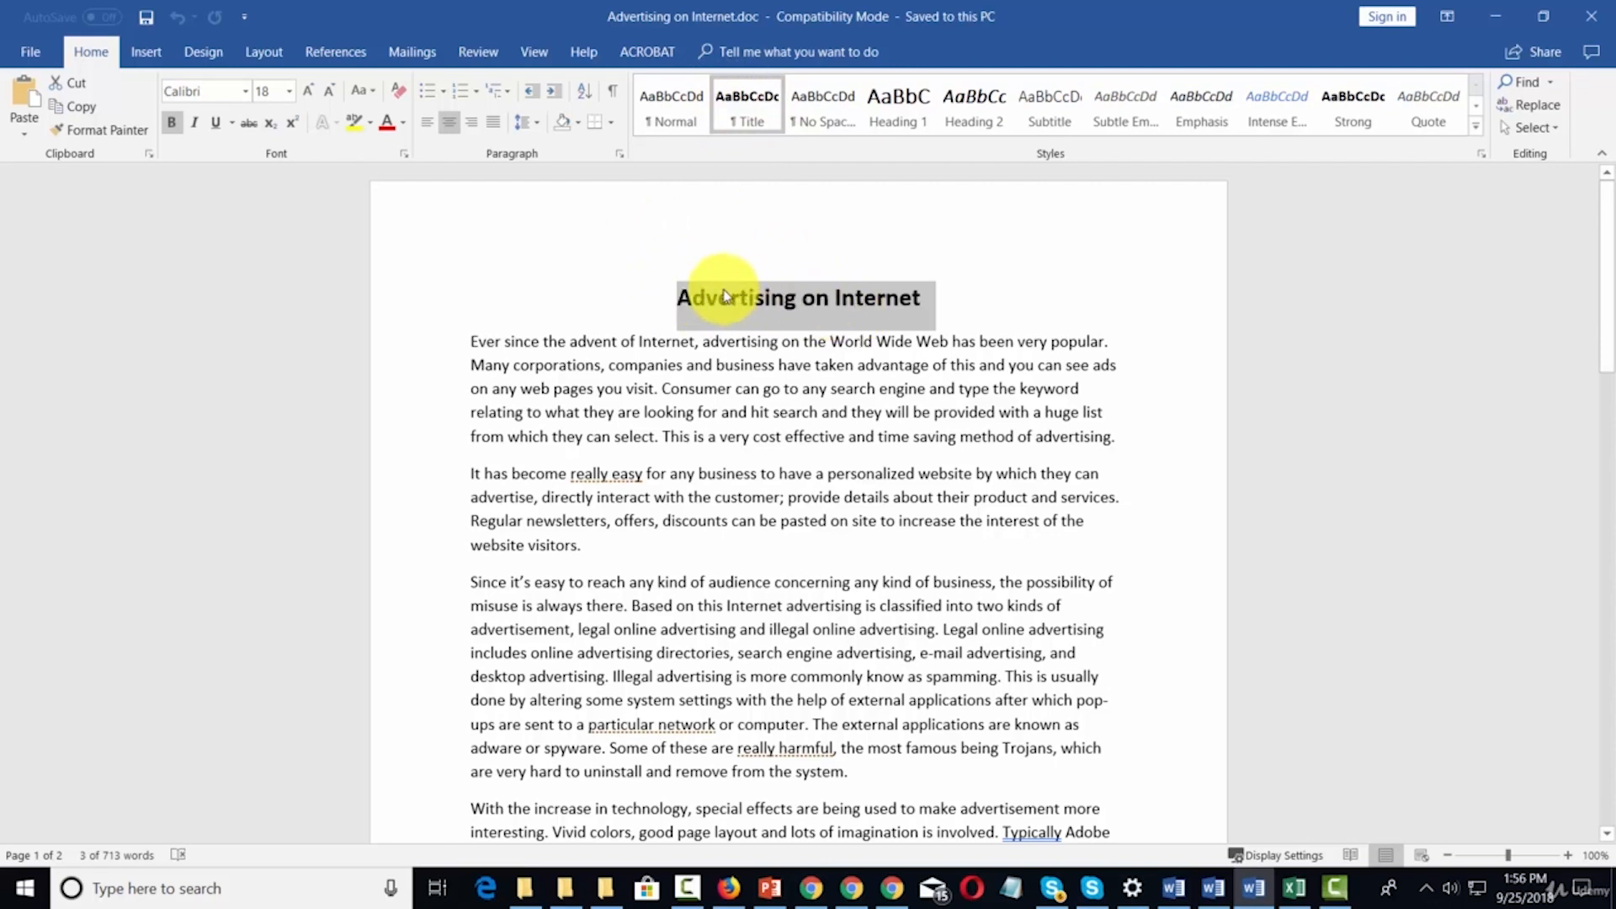
Insert the line "Advertising Off the Internet" above the paragraph beginning "With the increase in technology".
scroll(837, 307, down, 5)
click(861, 421)
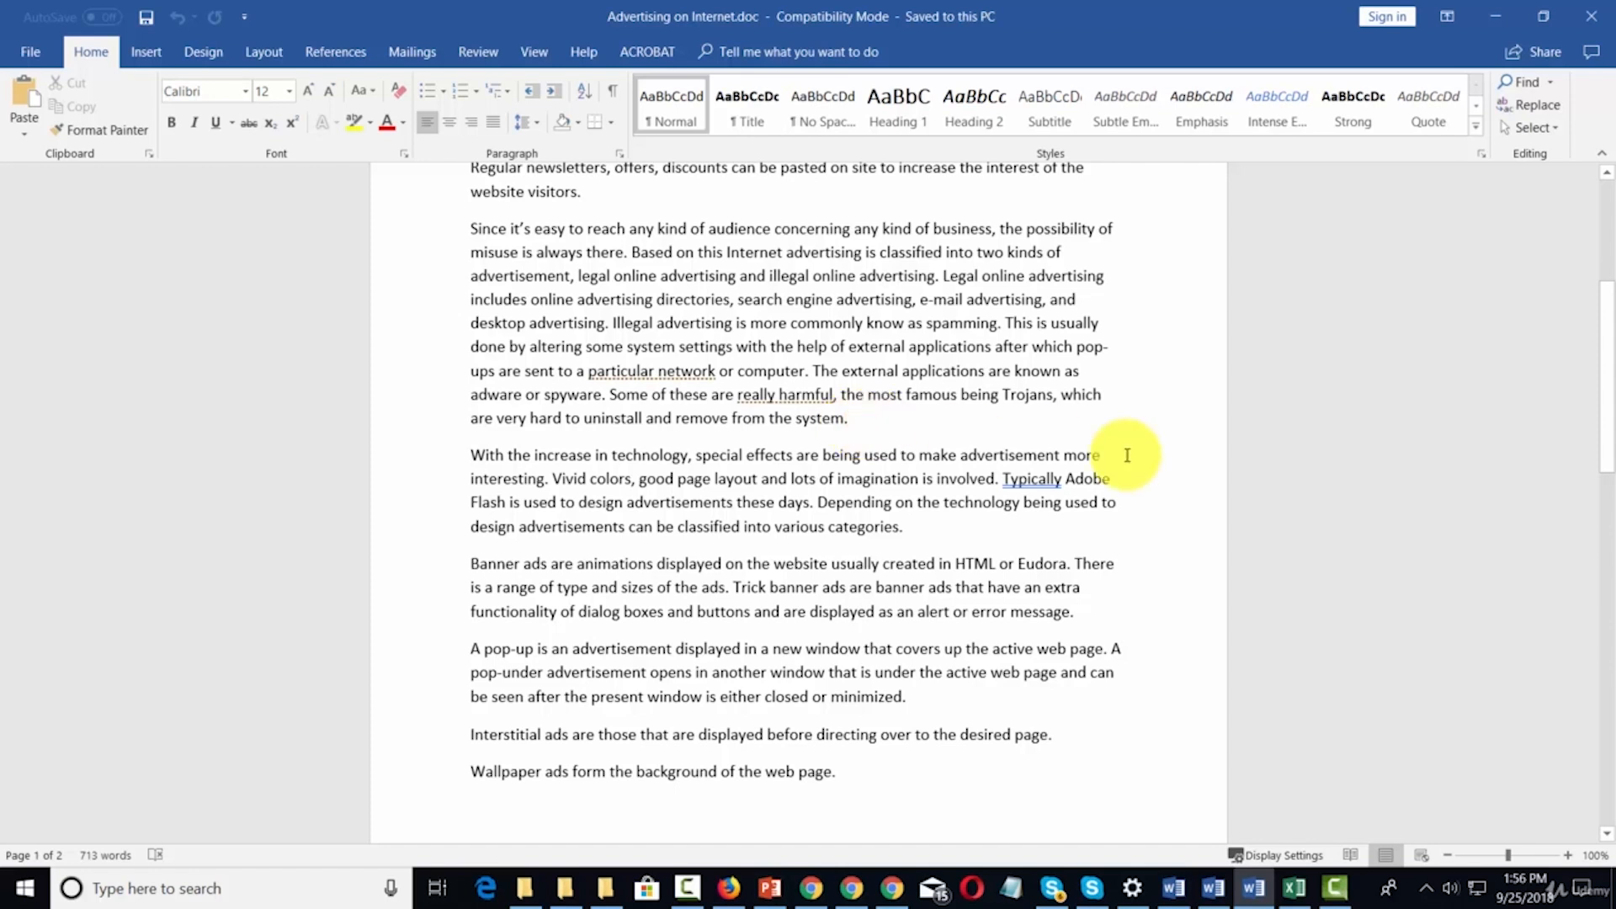
key(Return)
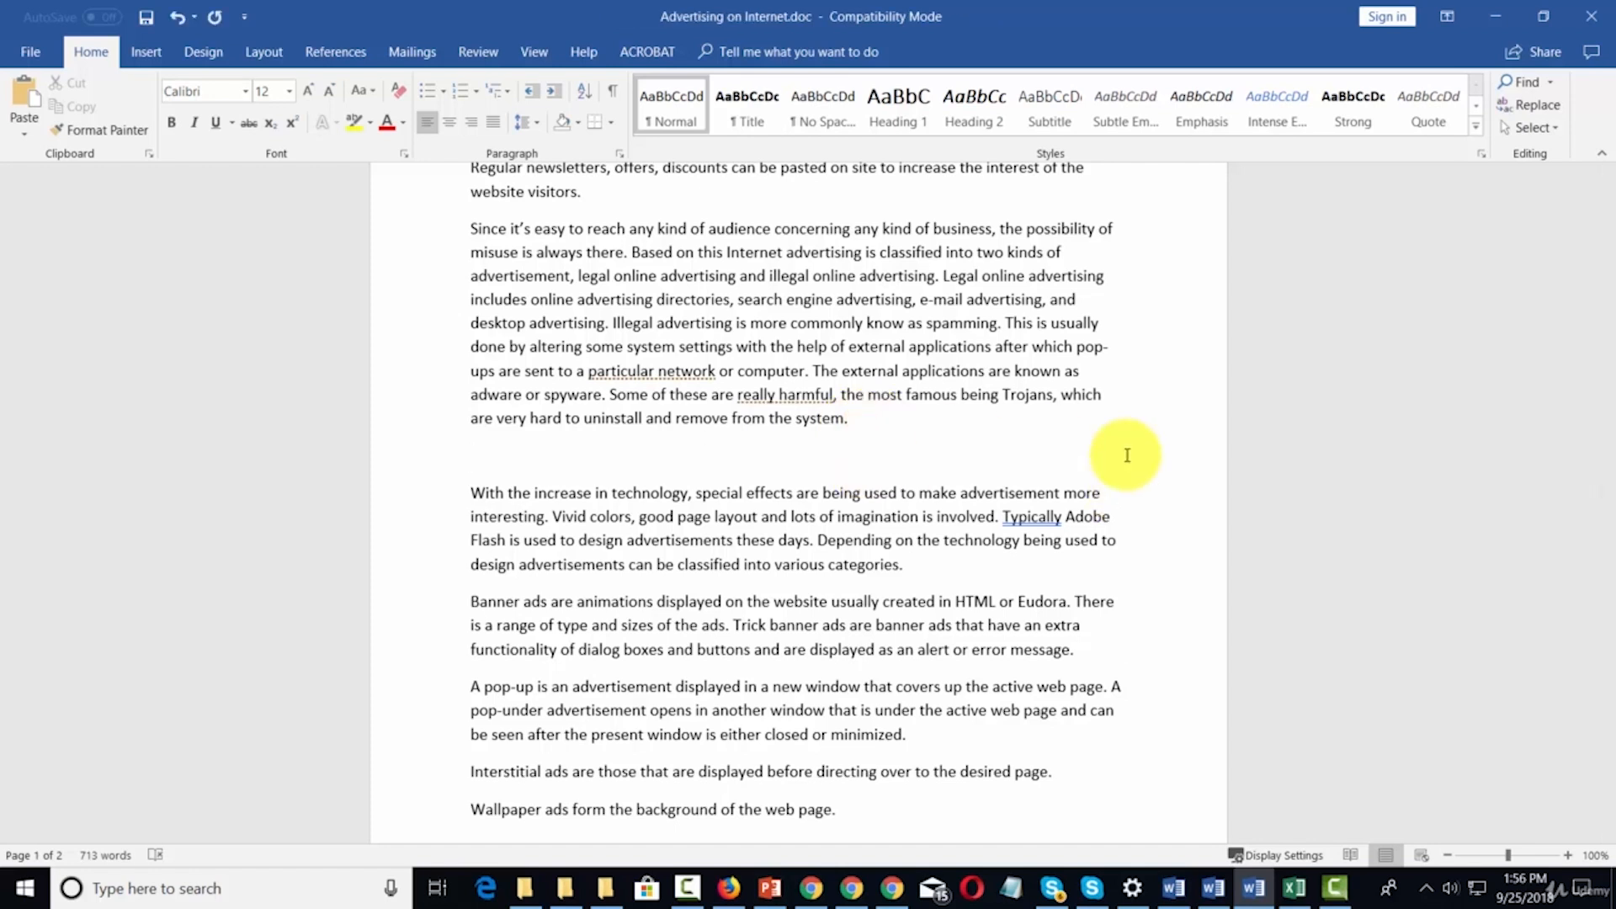
text(Advertising Off the Internet)
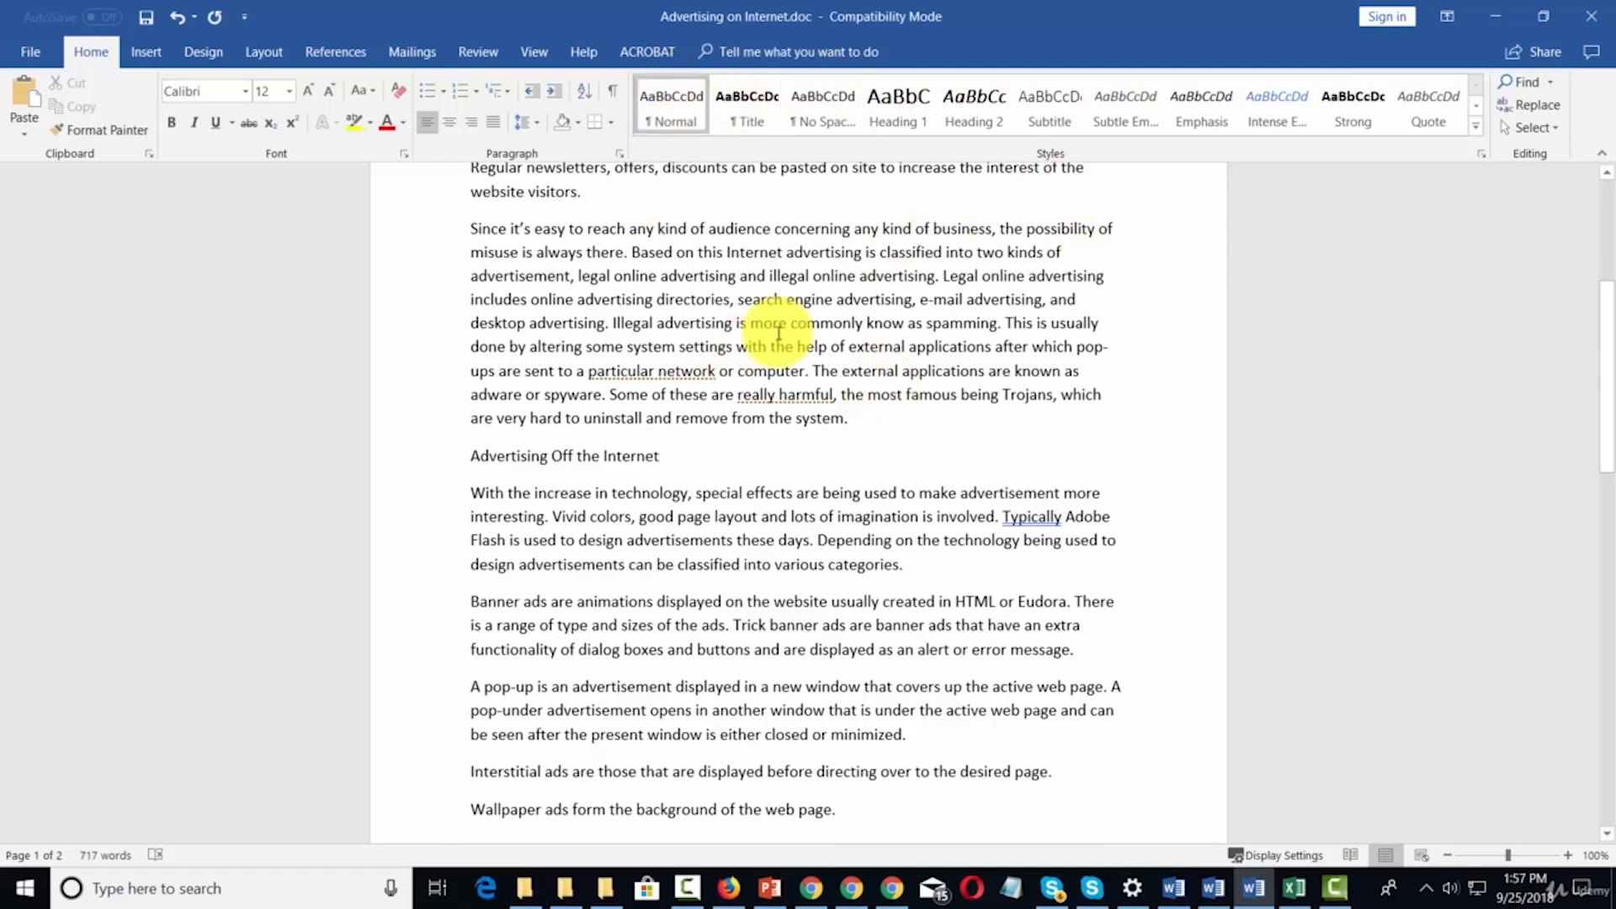
Apply the Title style to the line "Advertising Off the Internet".
click(469, 456)
drag(467, 455, 658, 457)
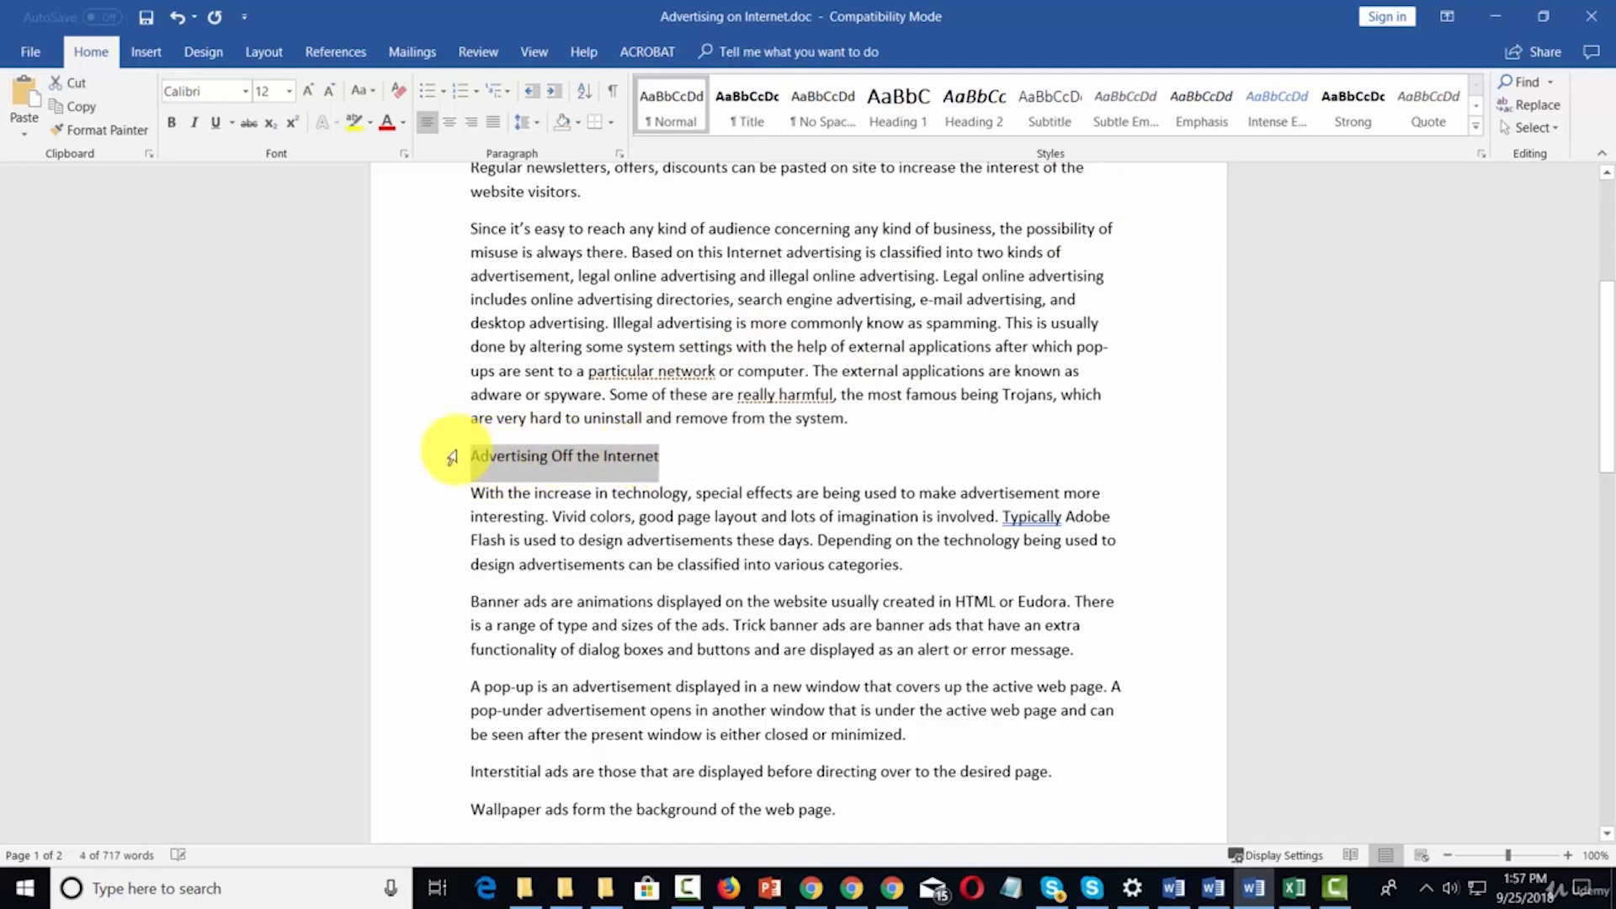
click(765, 98)
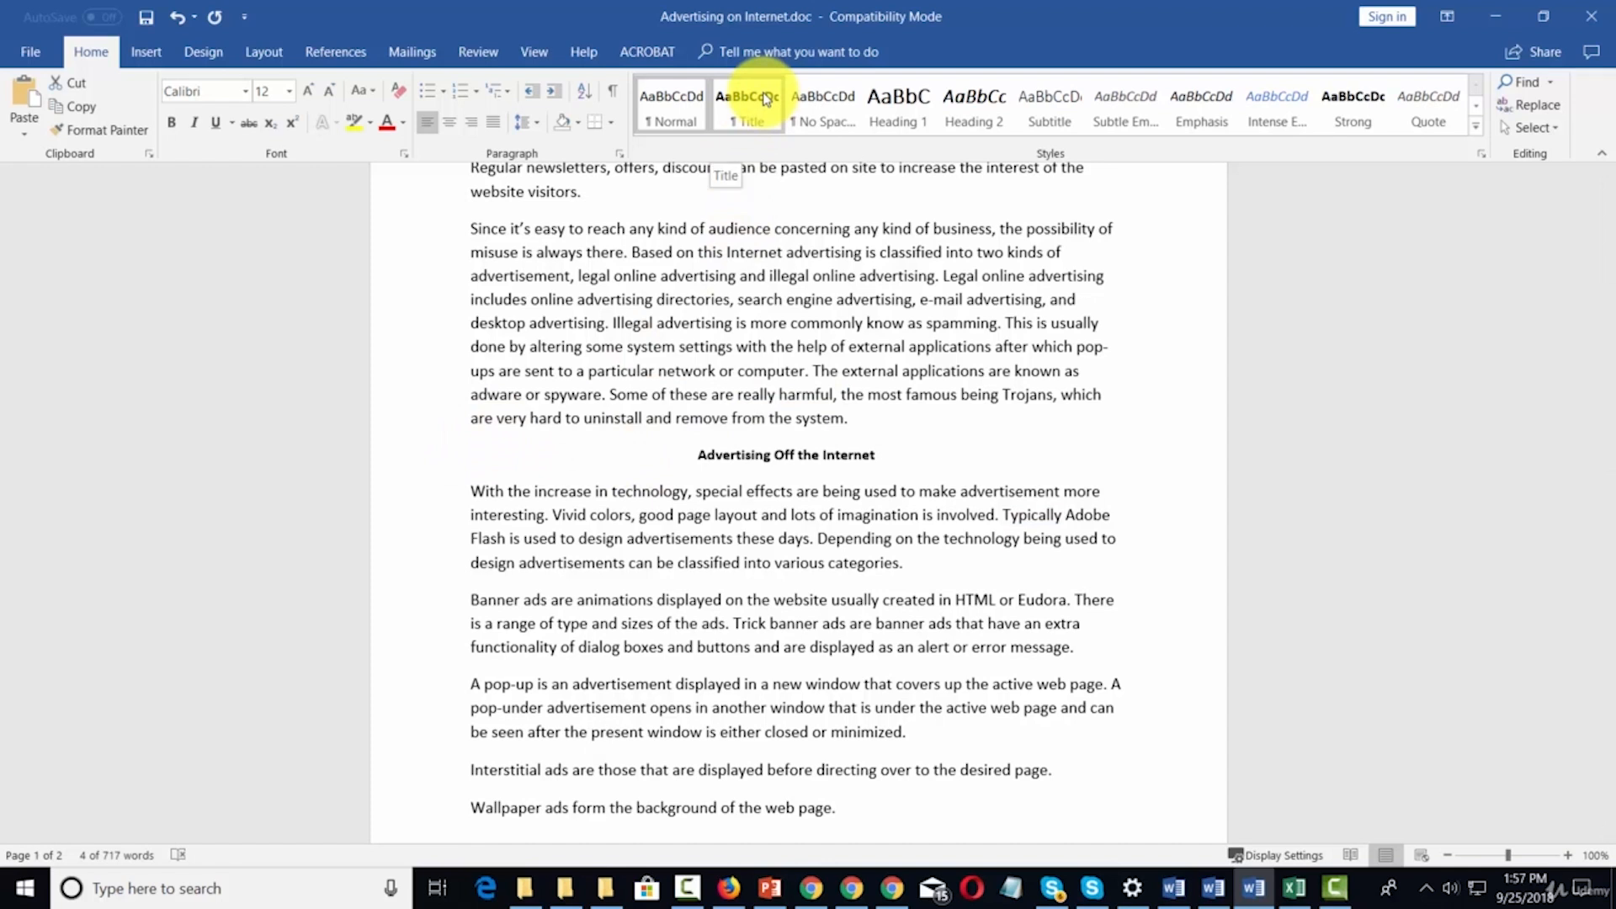
click(764, 98)
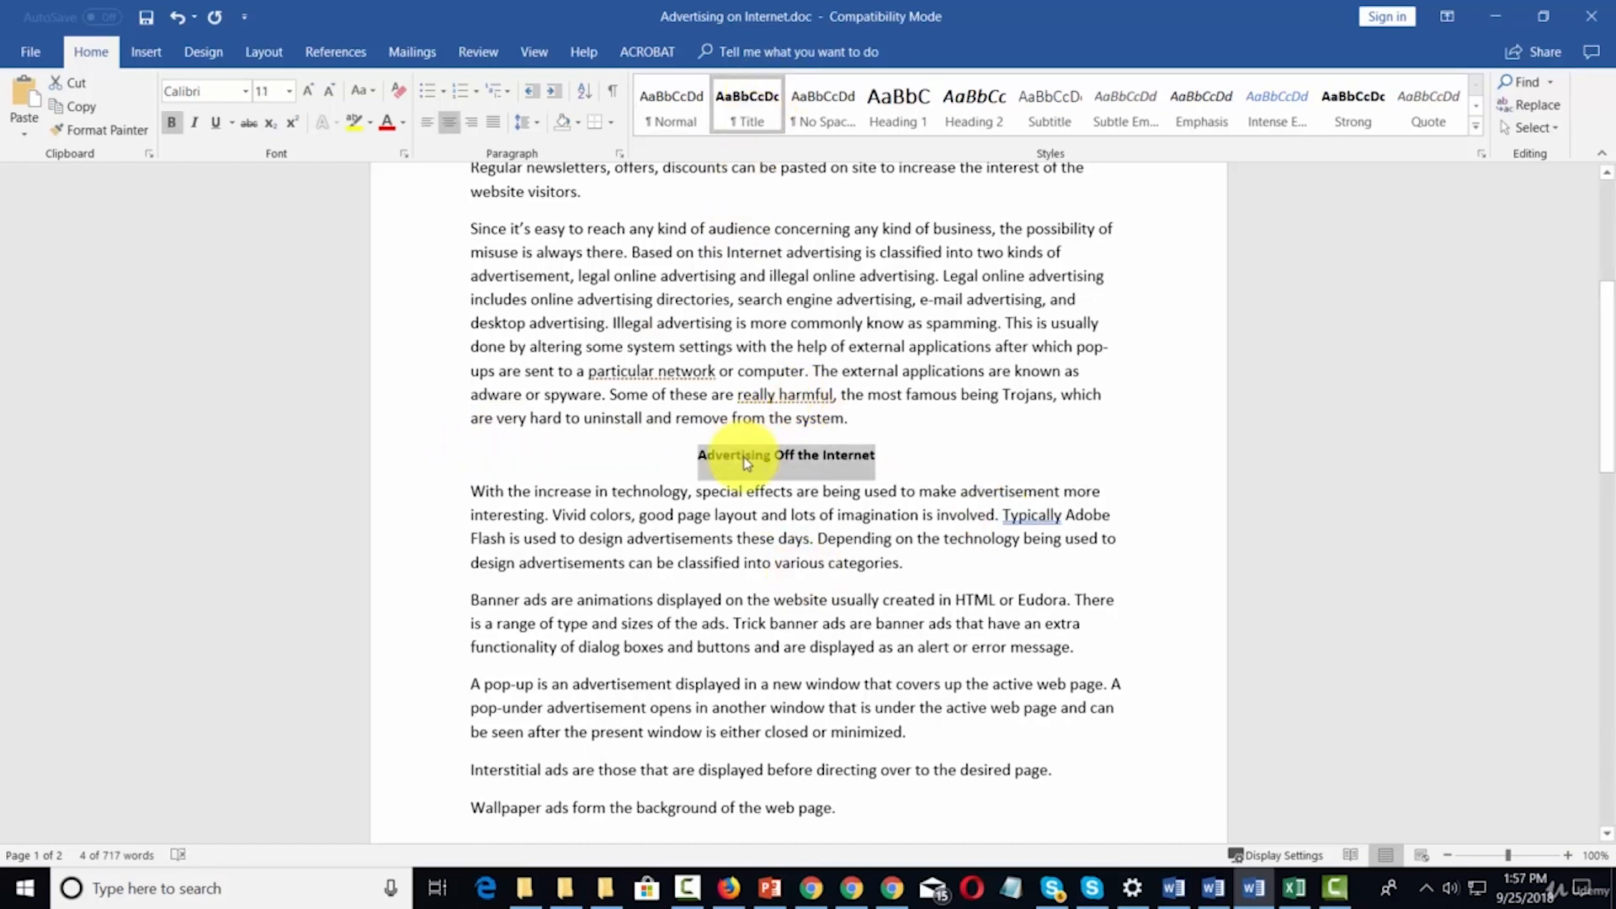
click(795, 459)
Insert the line "How to Advertise" above the paragraph beginning "Since it's easy to reach" and apply the Heading 1 style to it.
scroll(987, 482, up, 3)
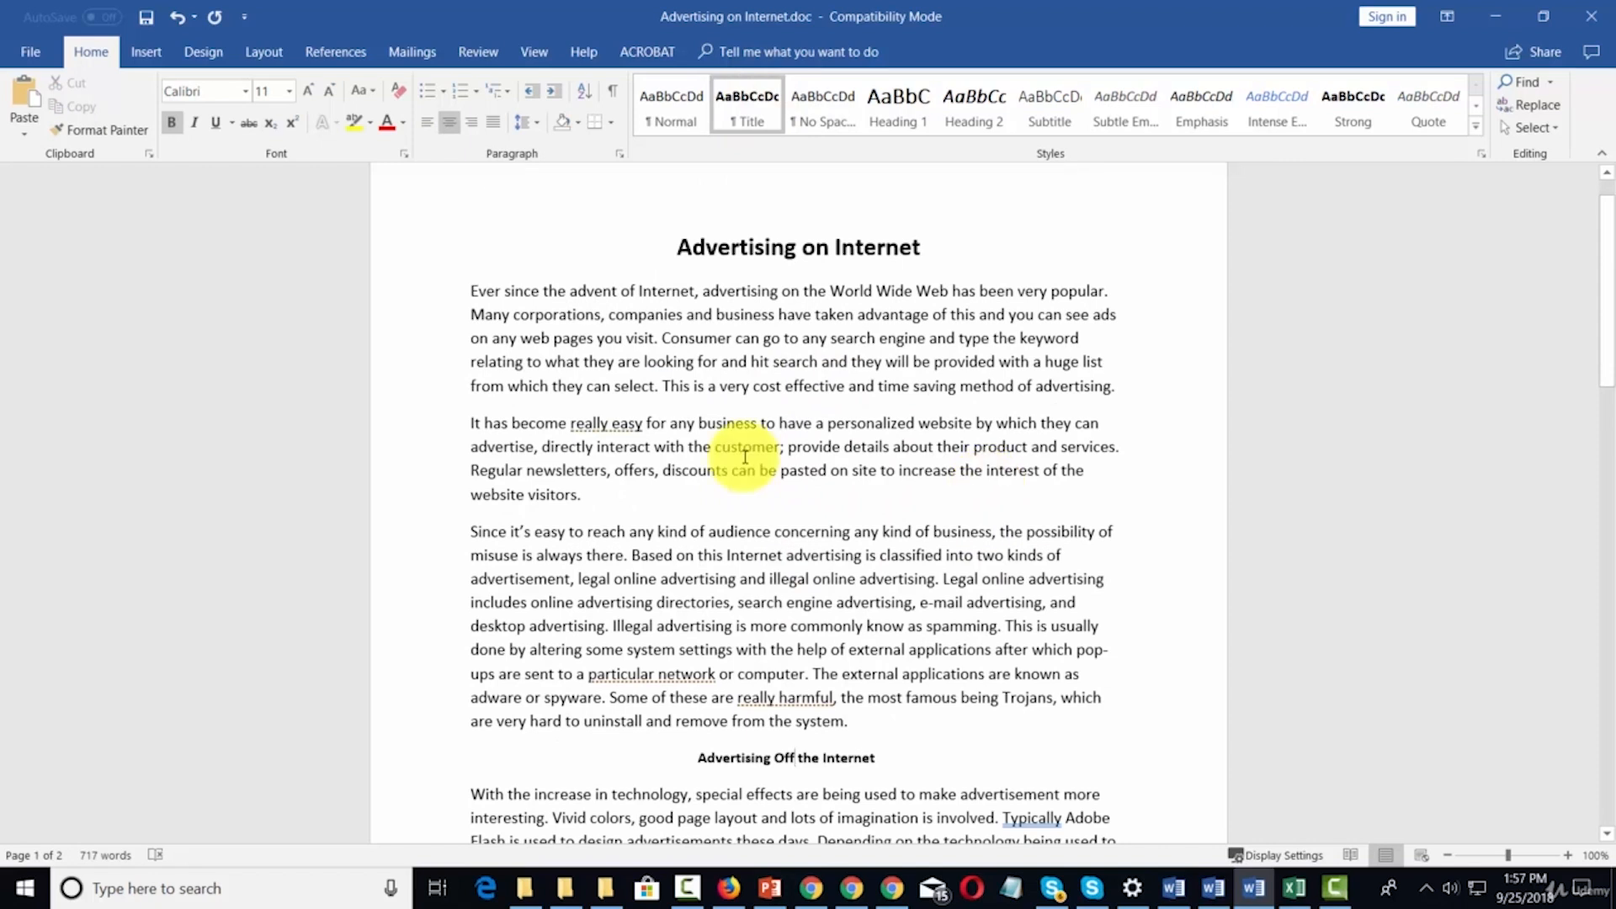
click(594, 493)
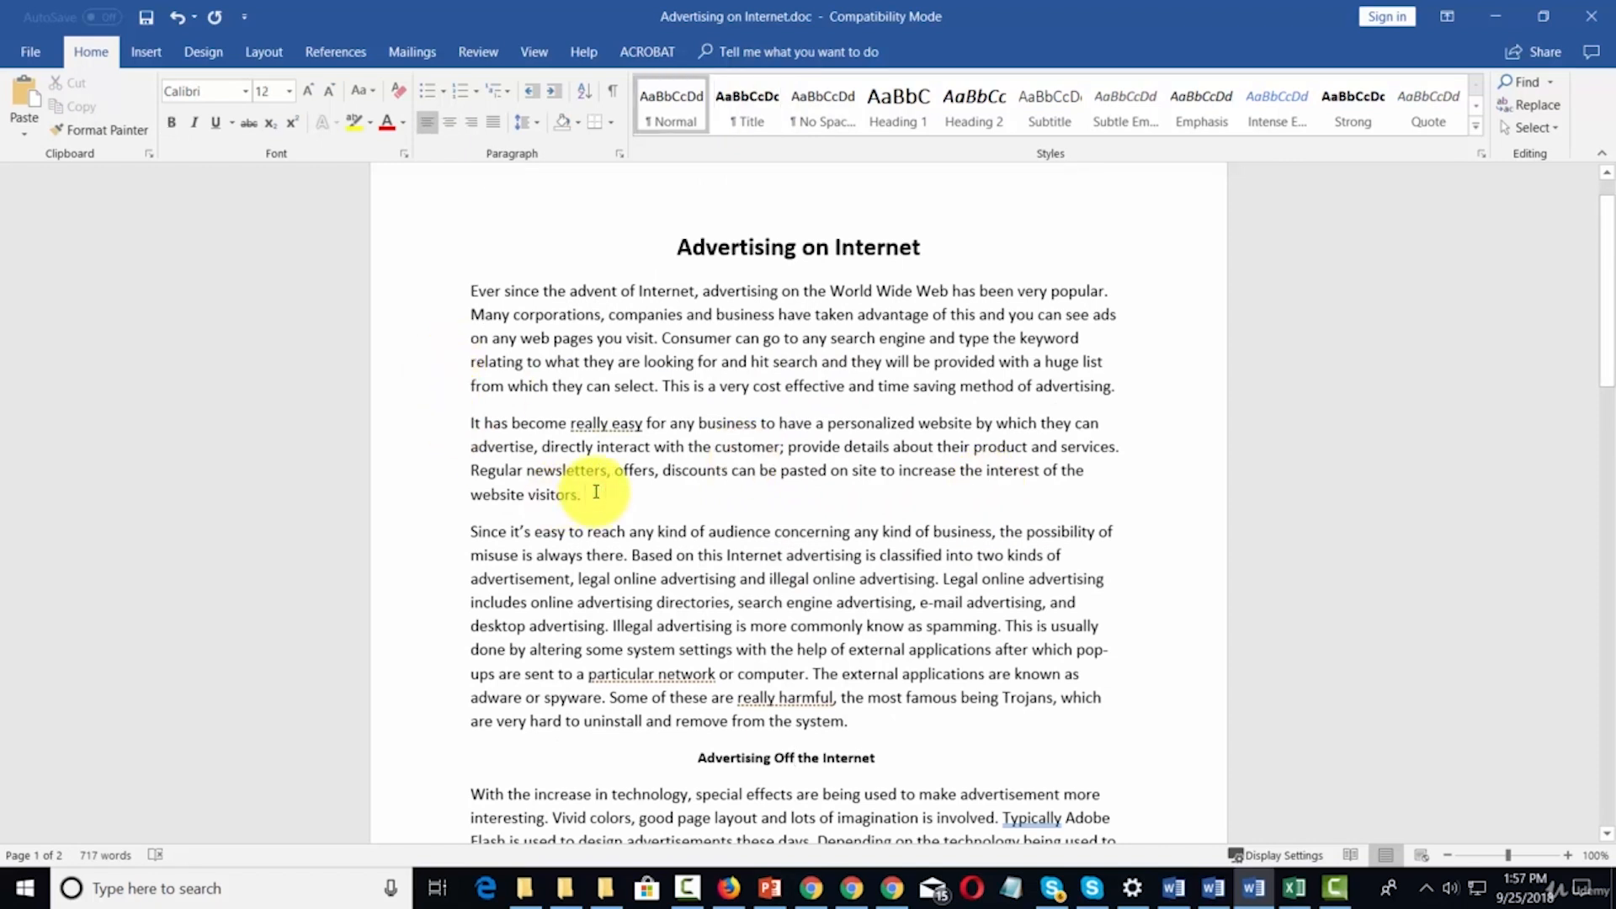
key(Return)
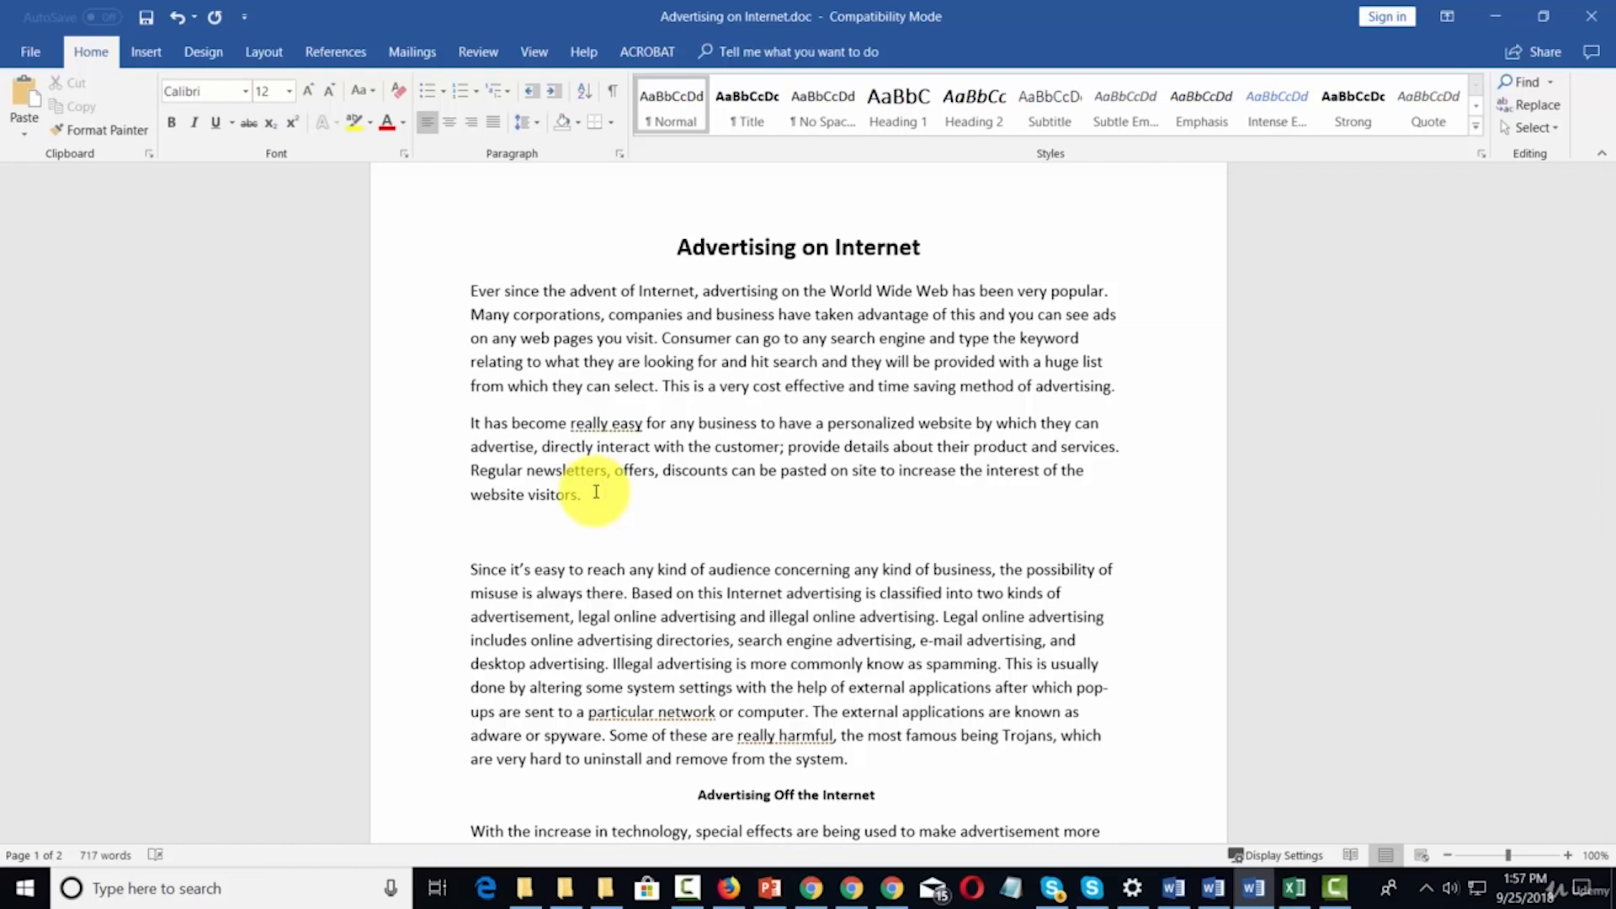
text(How to Advertise)
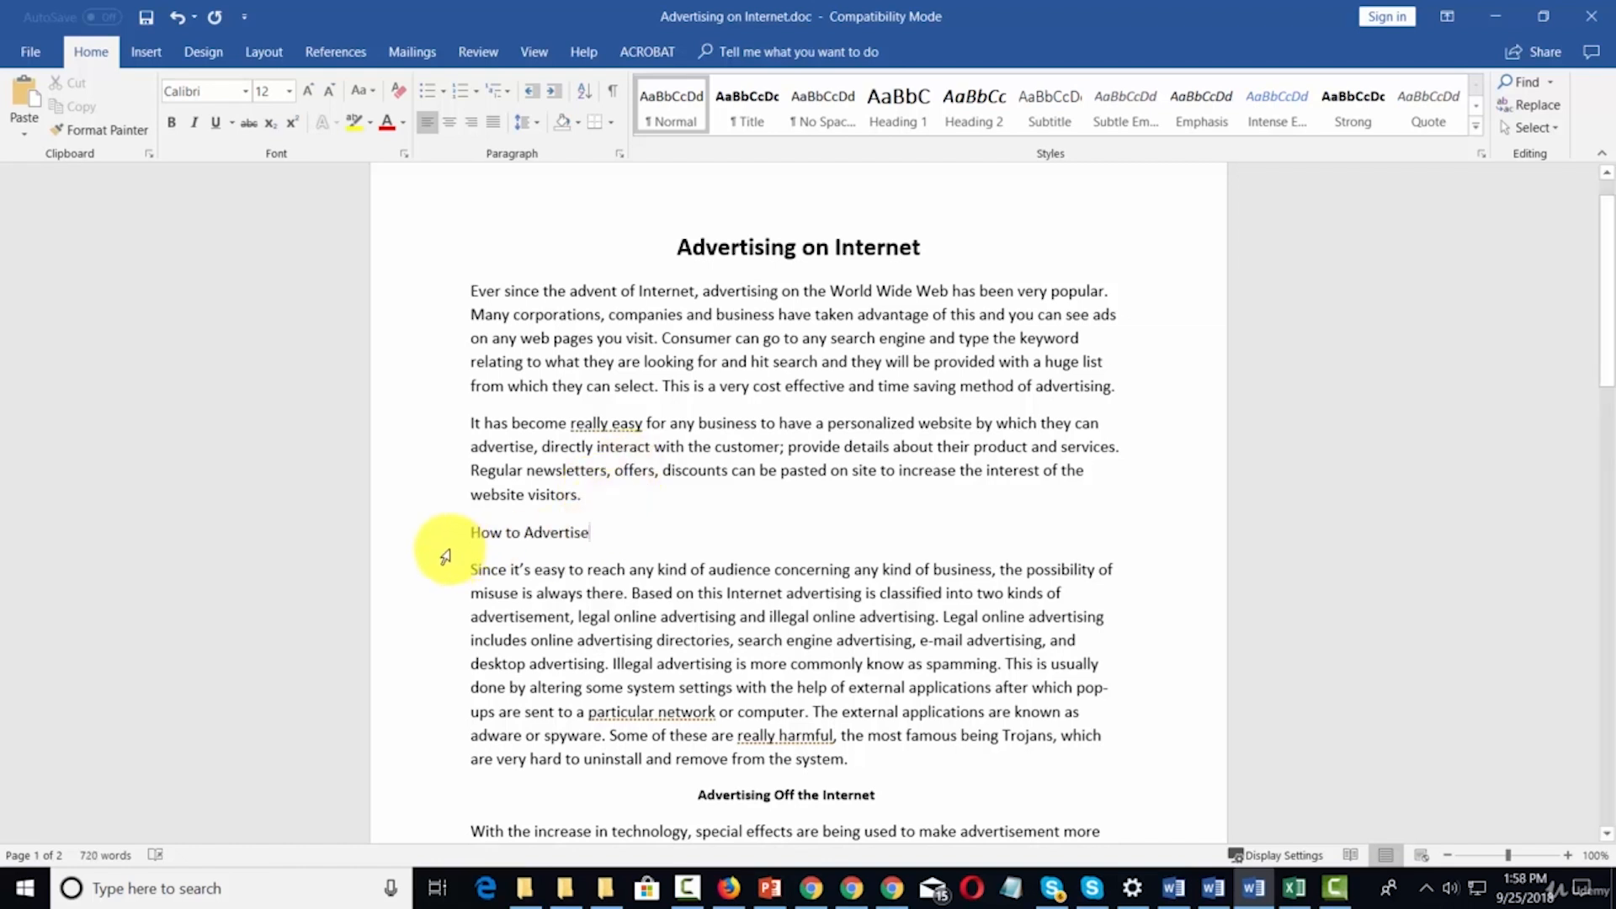
click(435, 540)
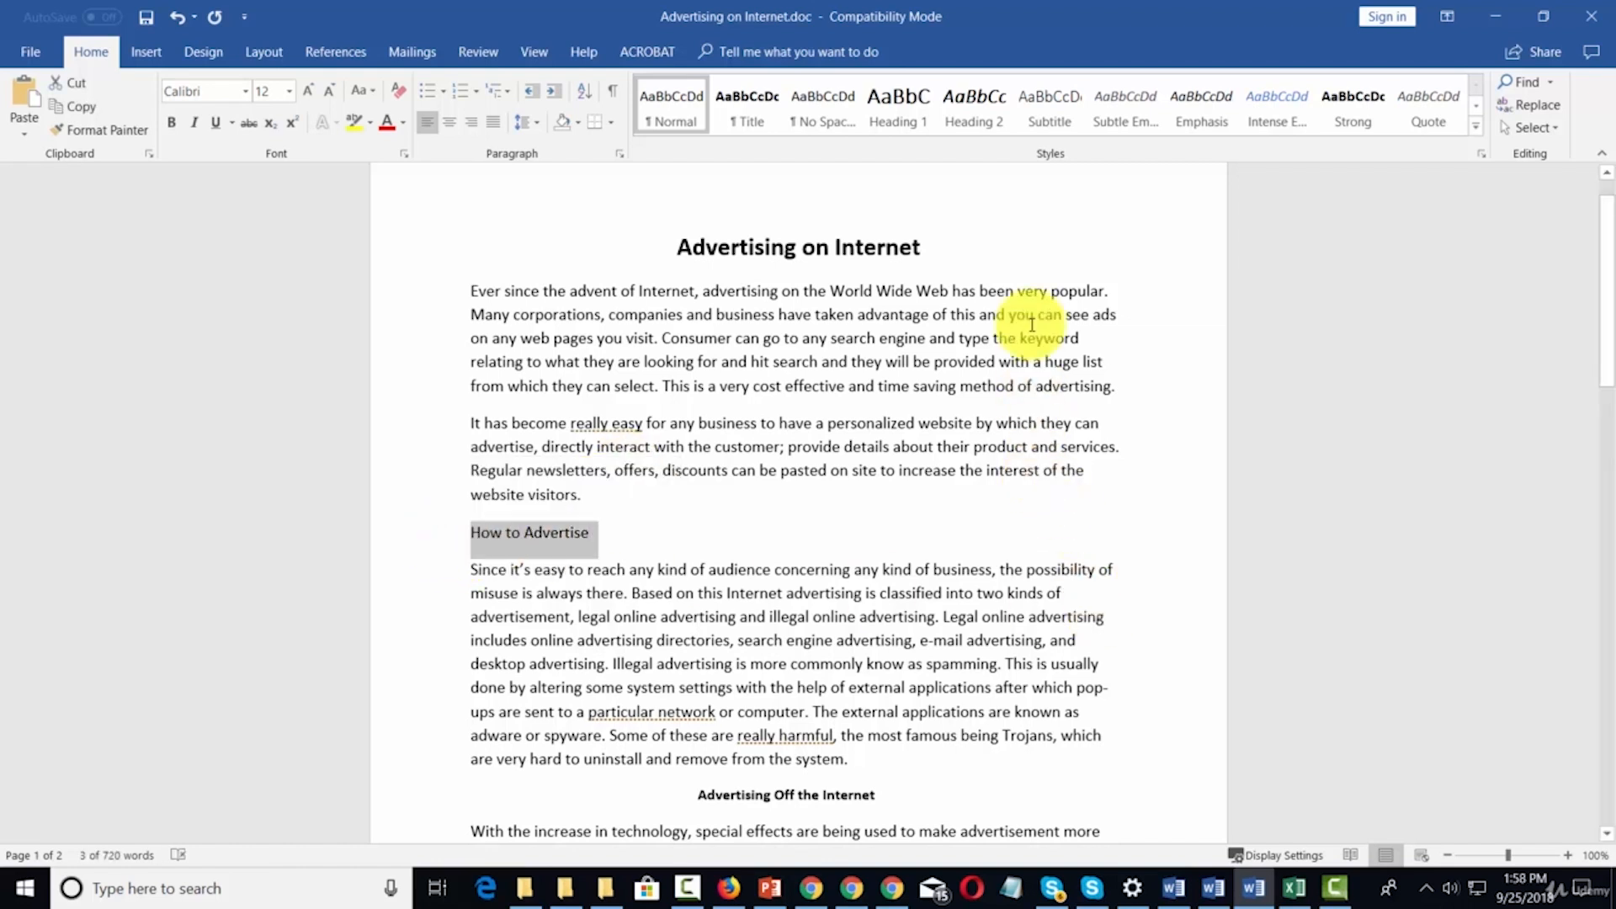
click(910, 109)
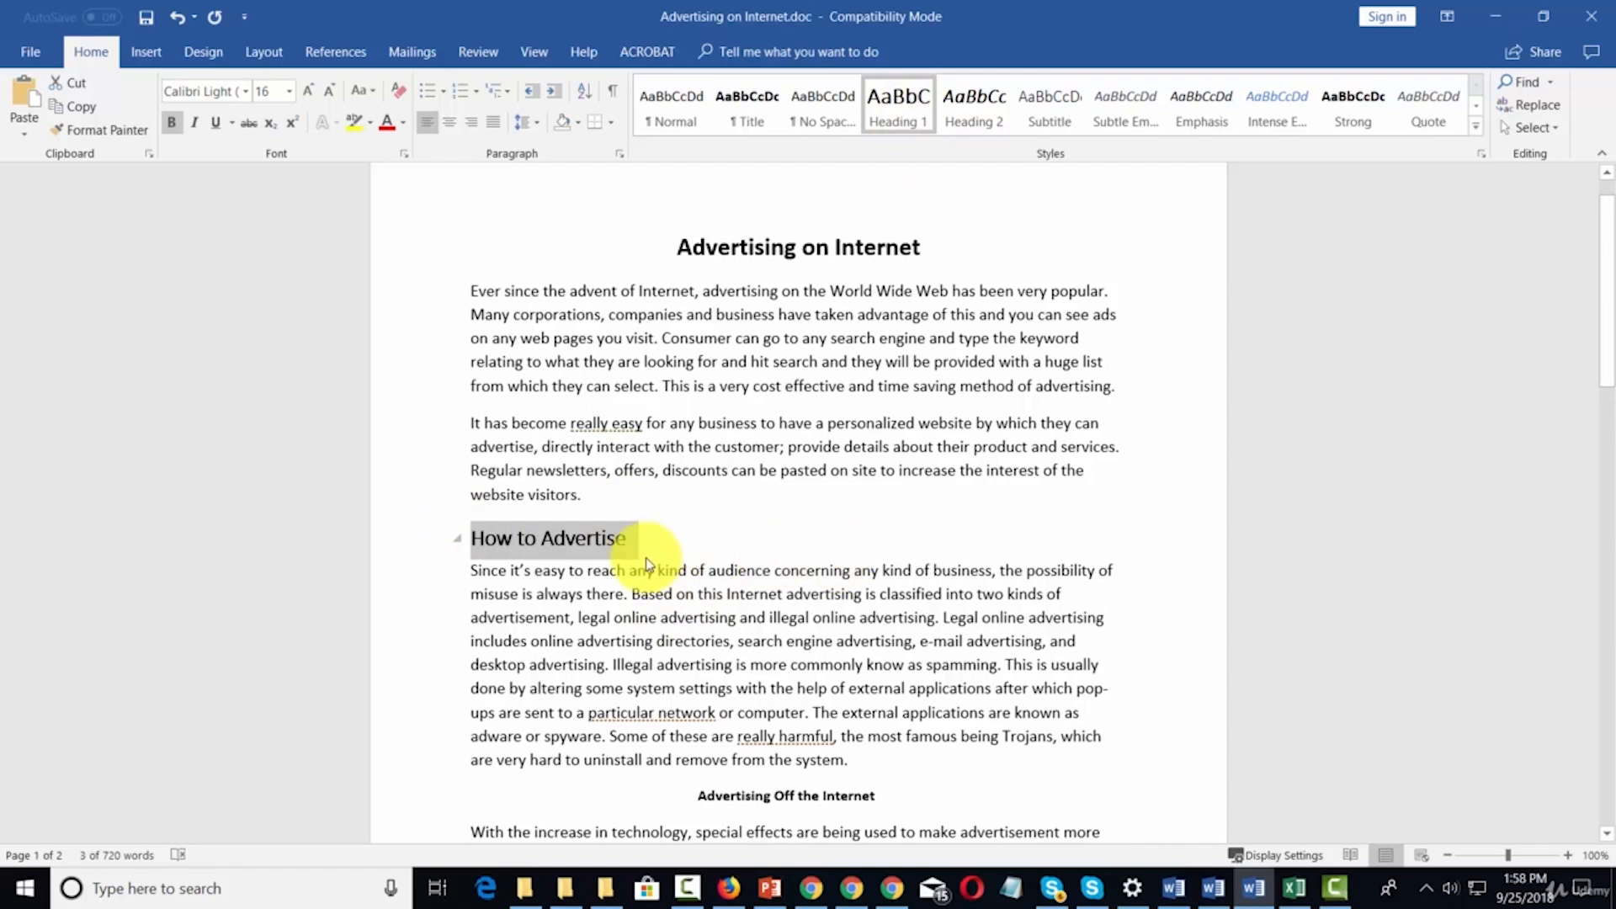
Set the "How to Advertise" heading to Agency FB without bold and update the Heading 1 style to match it.
click(252, 93)
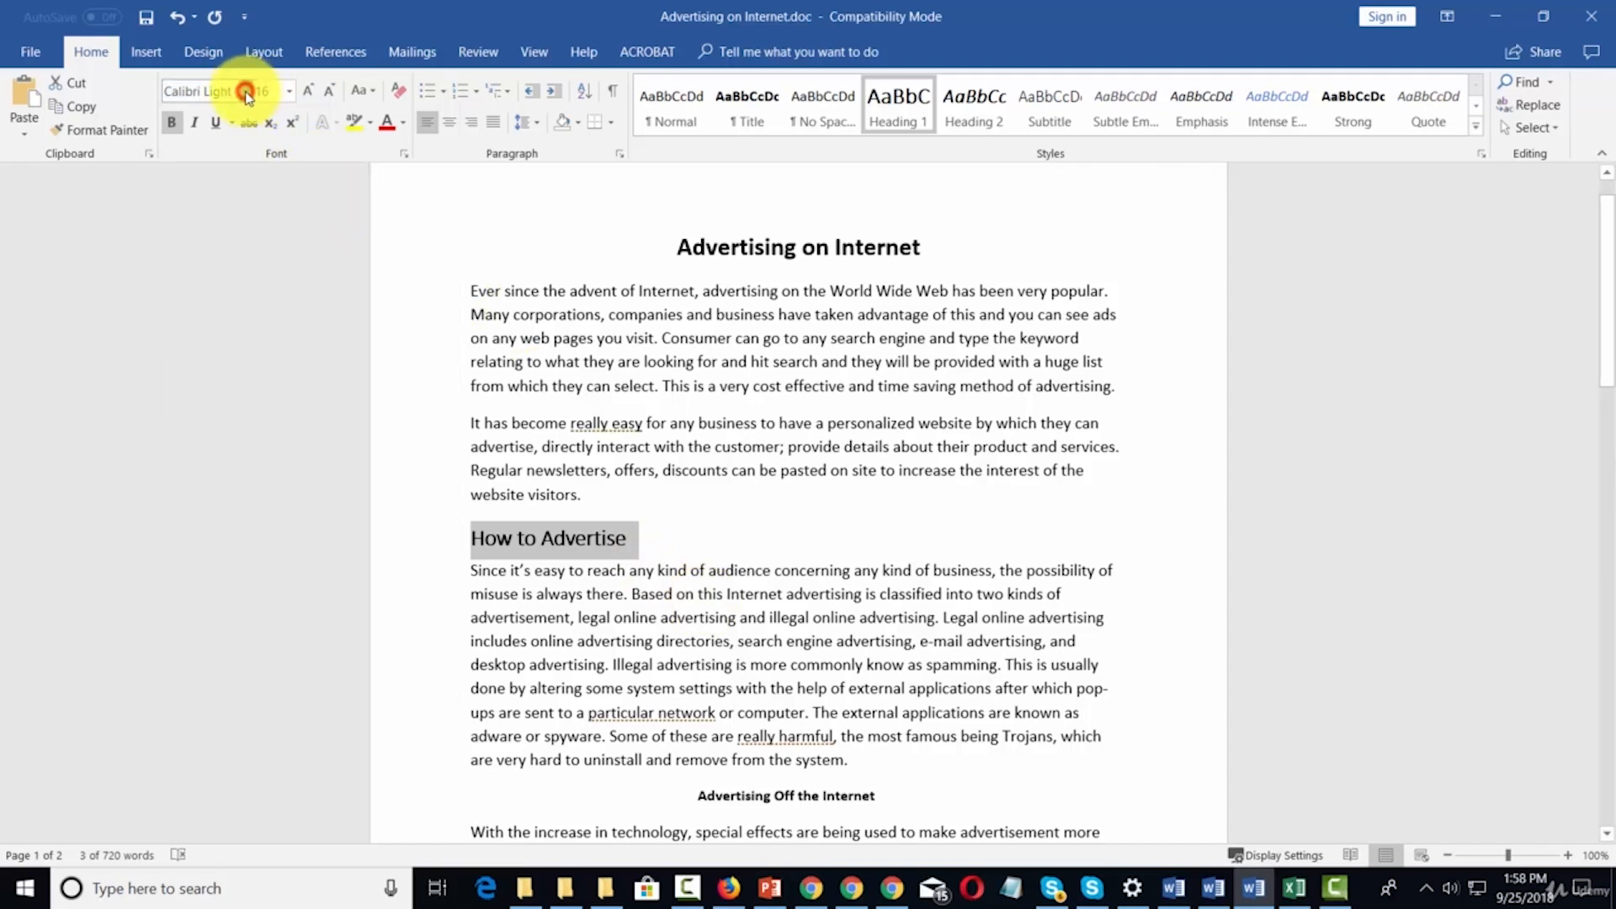
click(246, 92)
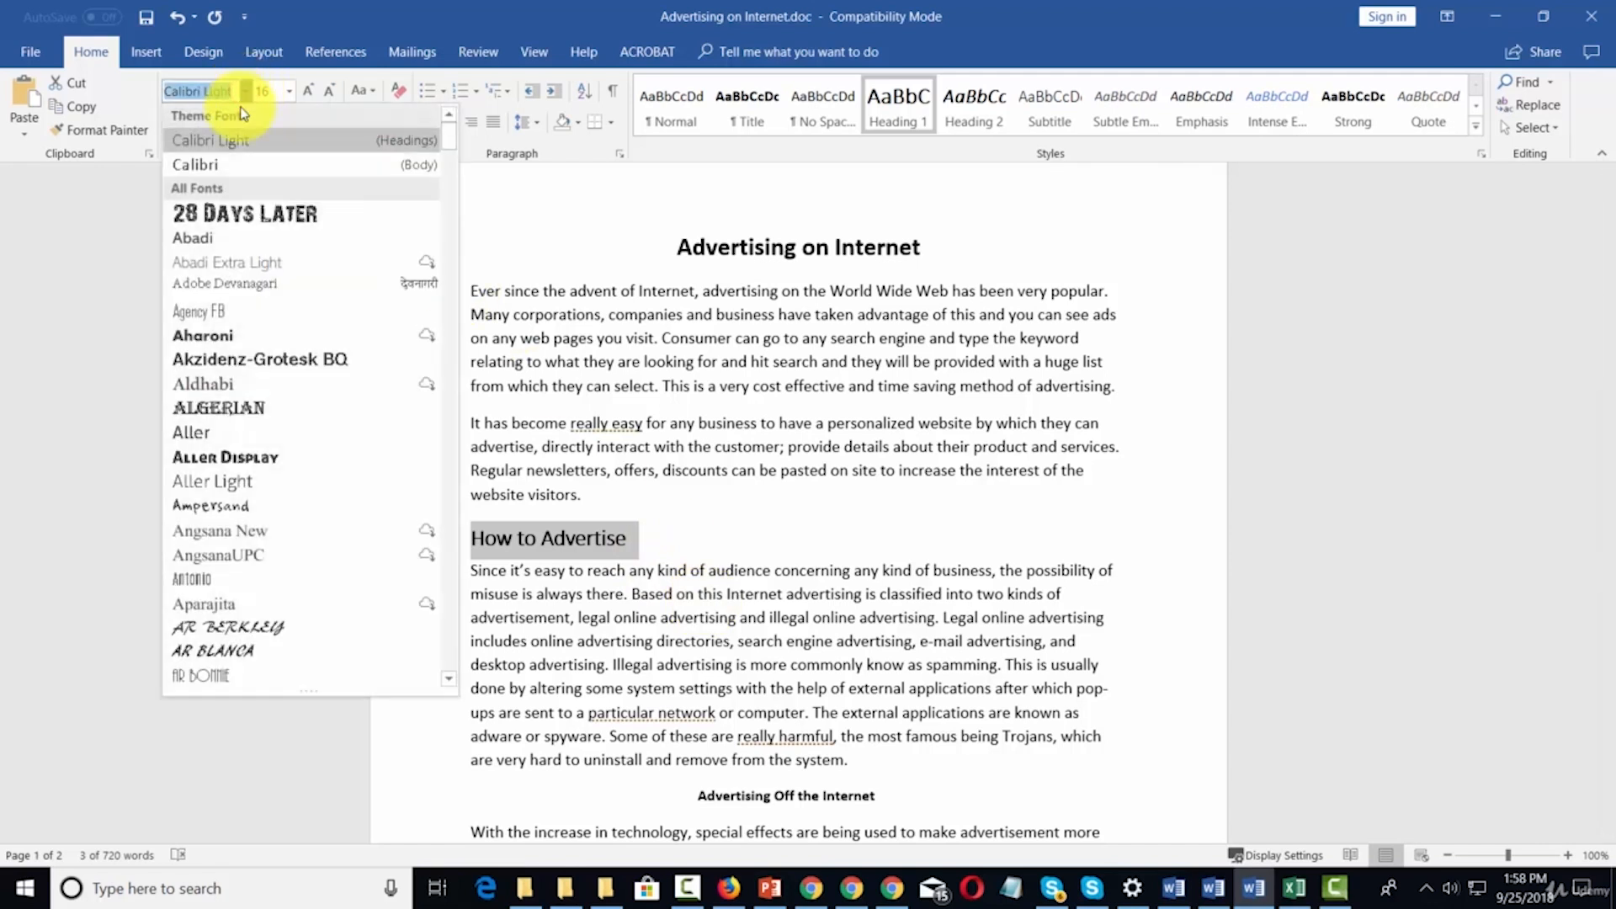
click(215, 312)
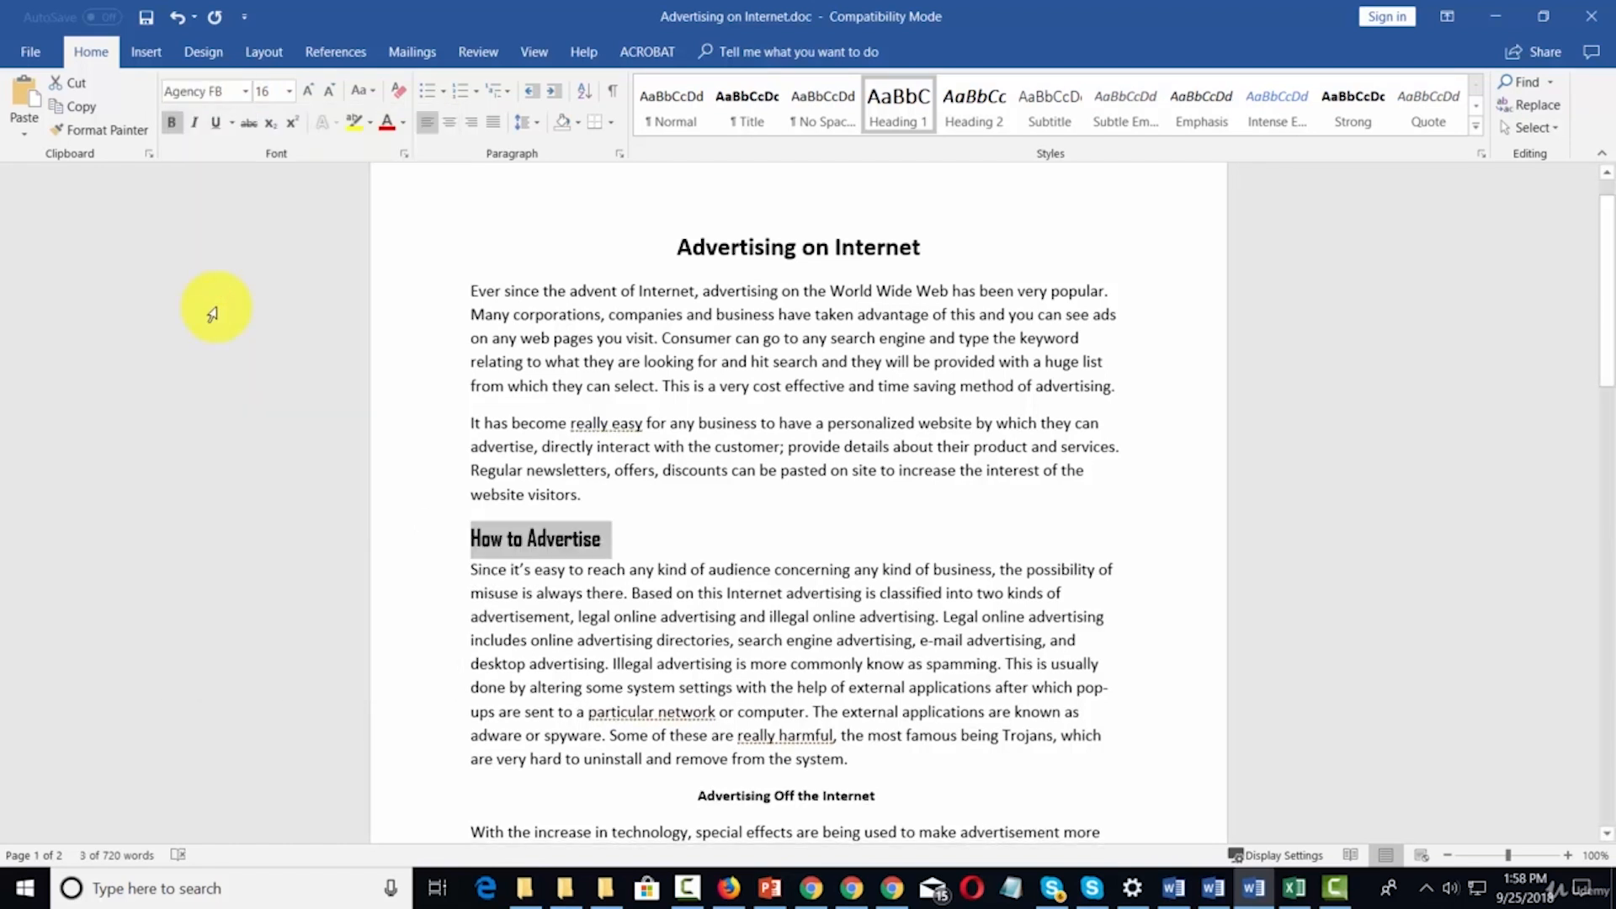
click(175, 124)
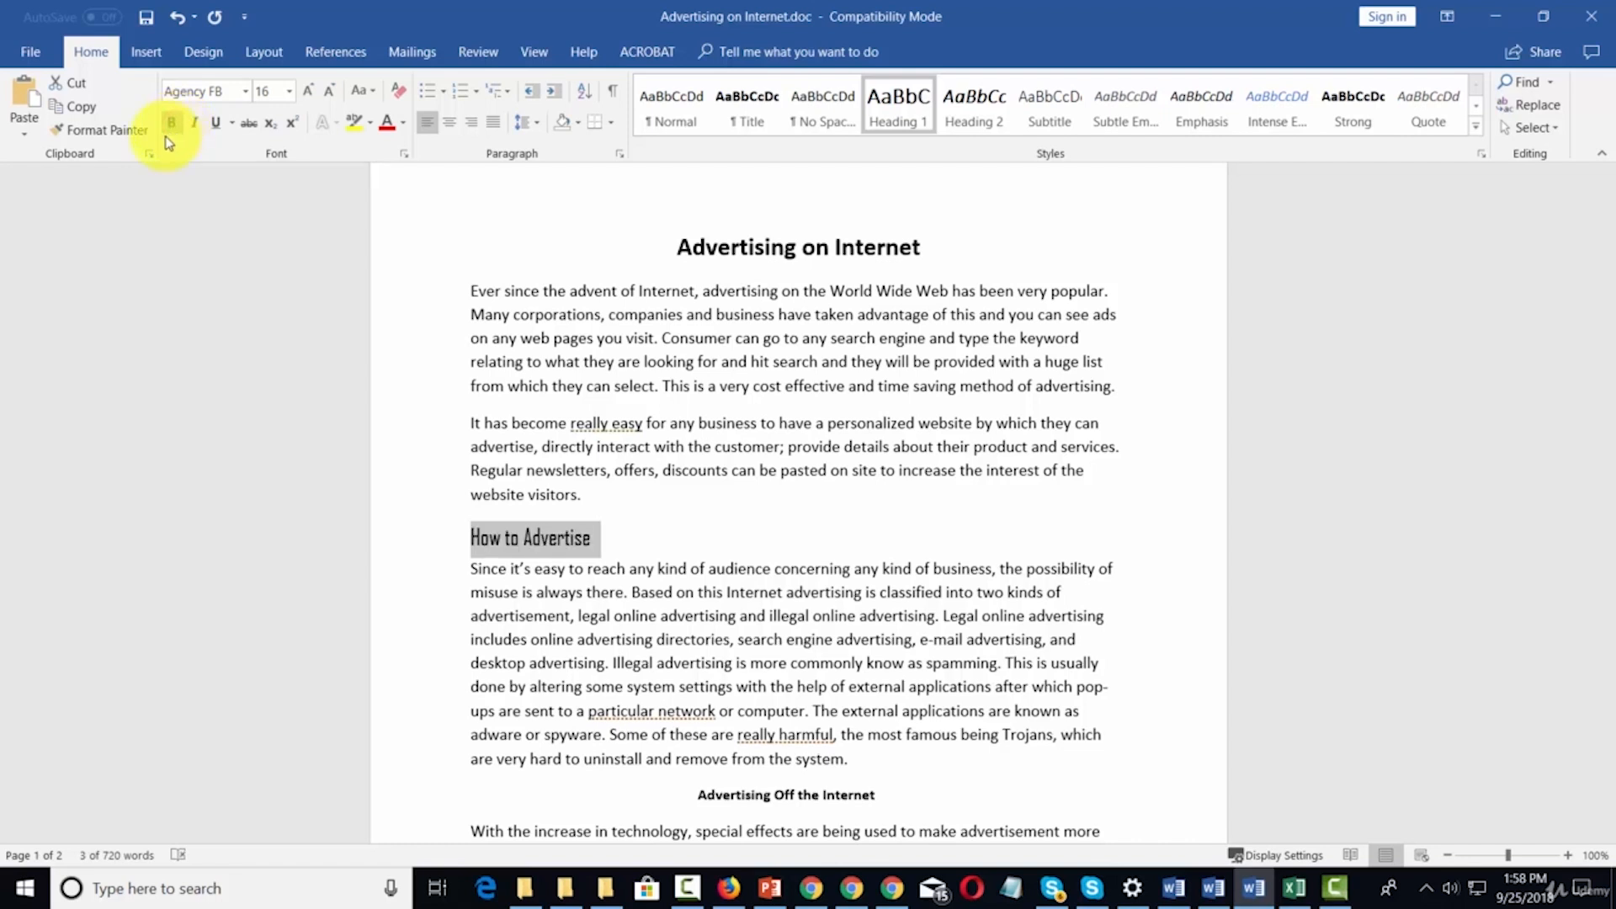
right_click(895, 111)
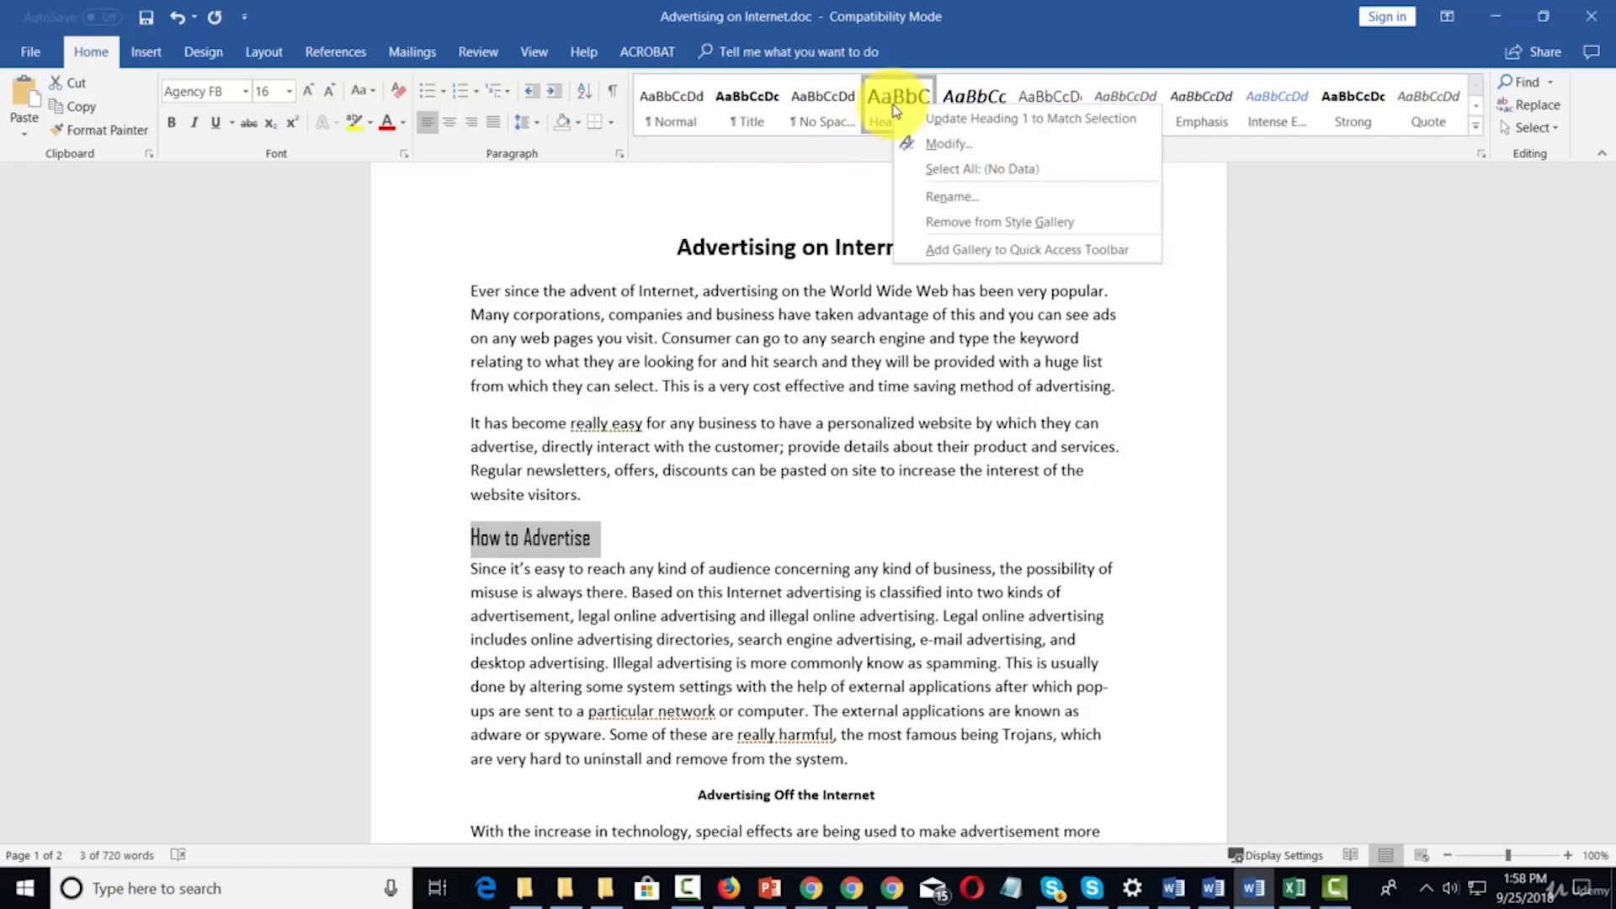
click(1006, 121)
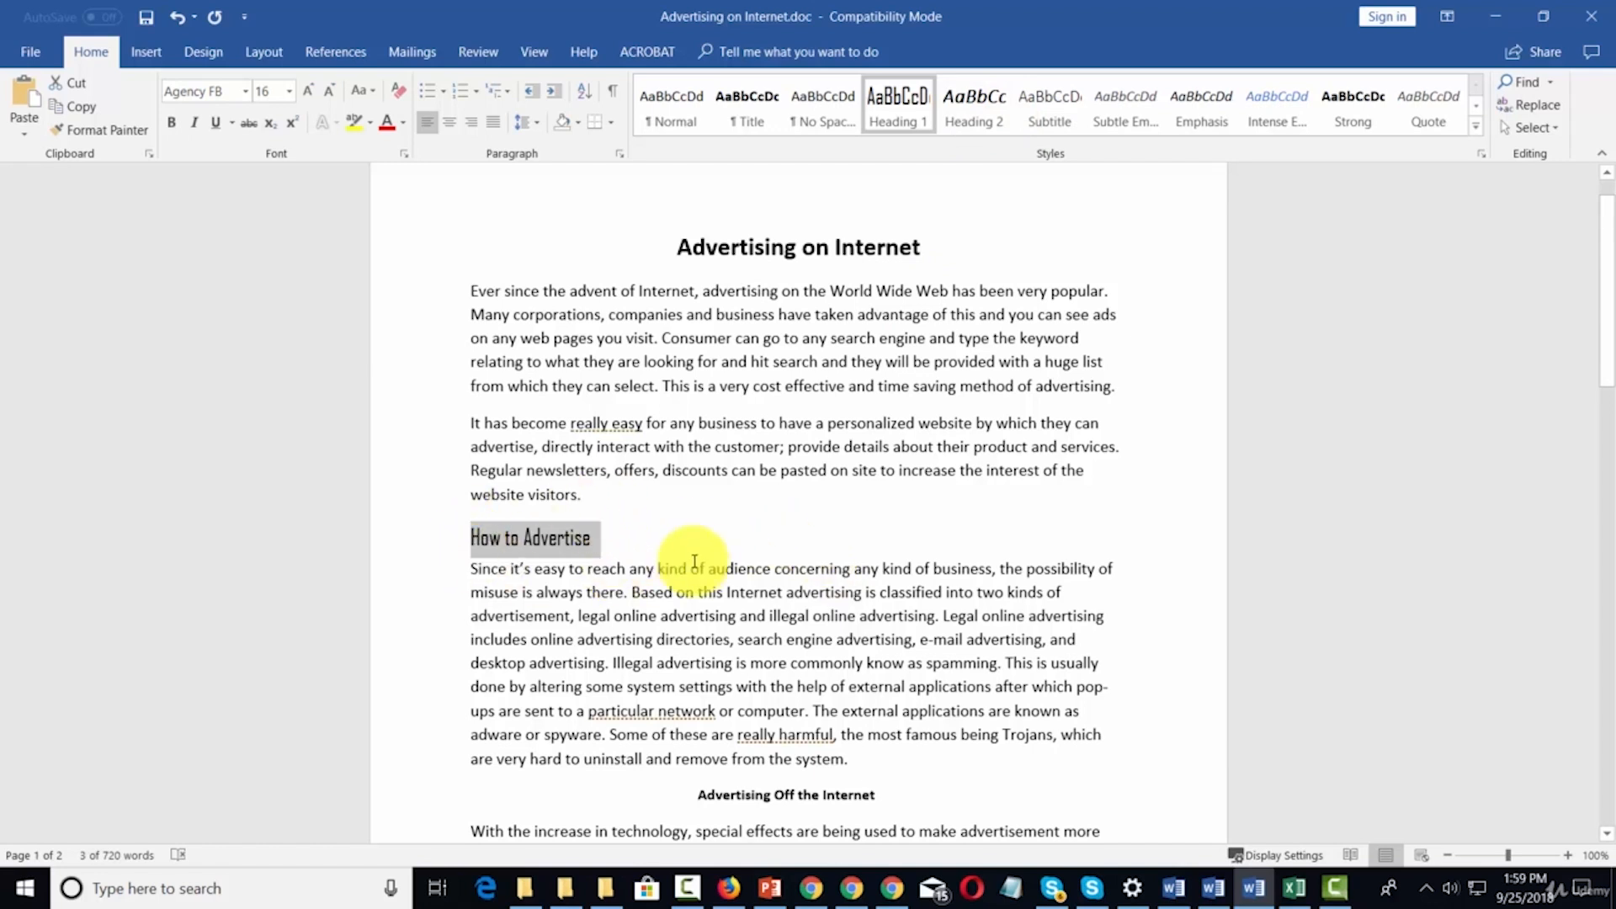
Insert the line "How Not To Advertise" above the paragraph beginning "A pop-up is an advertisement" and apply the Heading 1 style to it.
scroll(892, 531, down, 10)
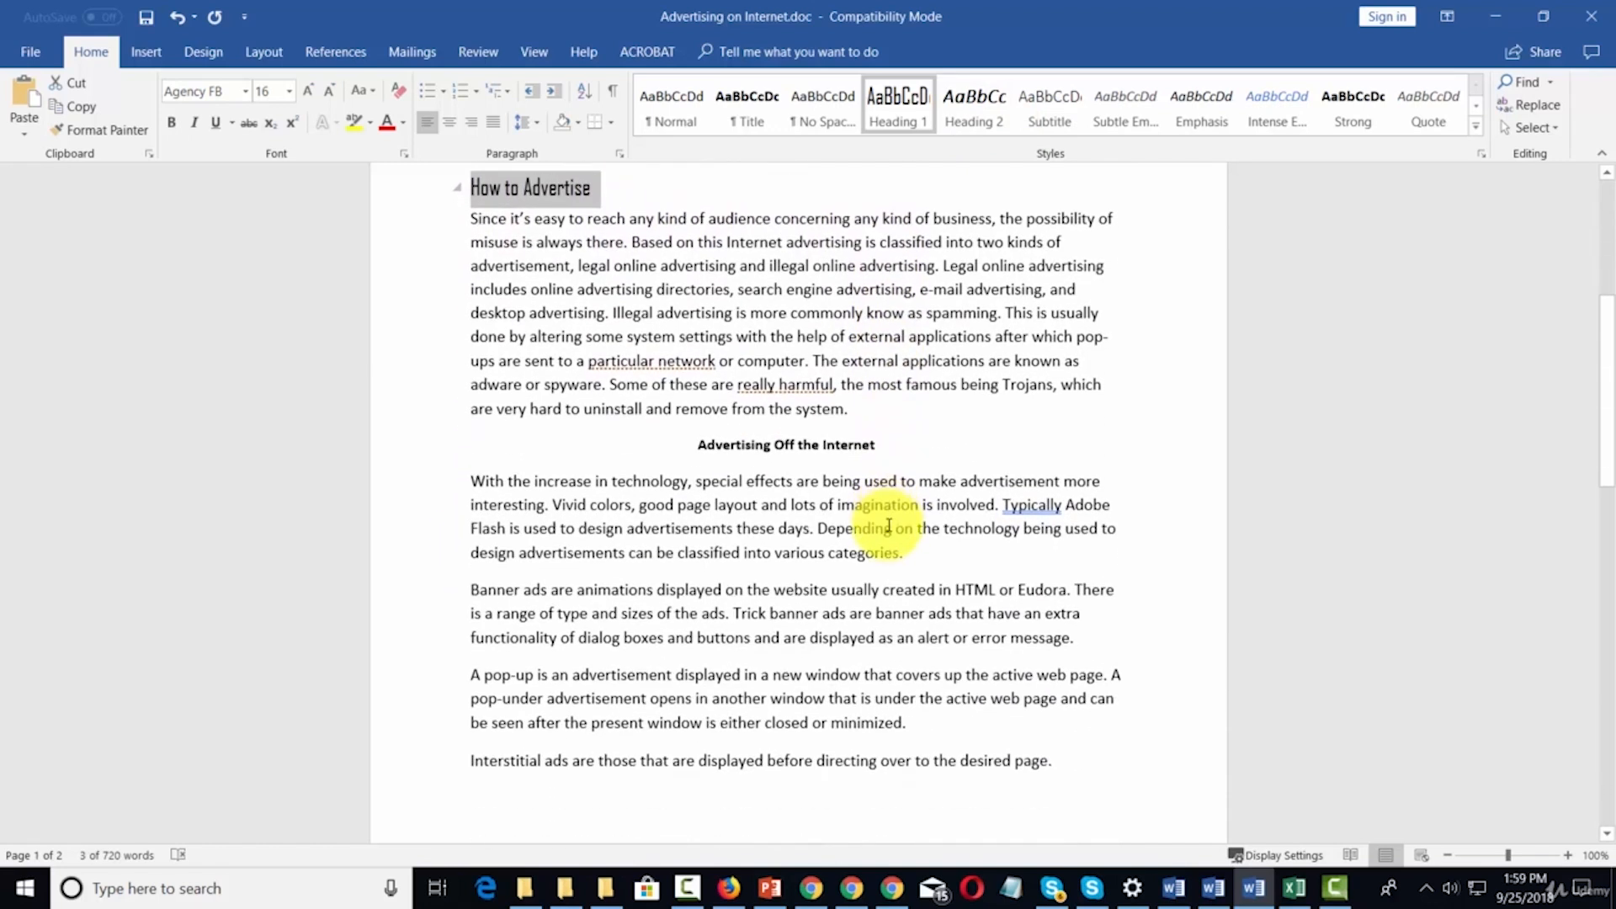
click(1120, 489)
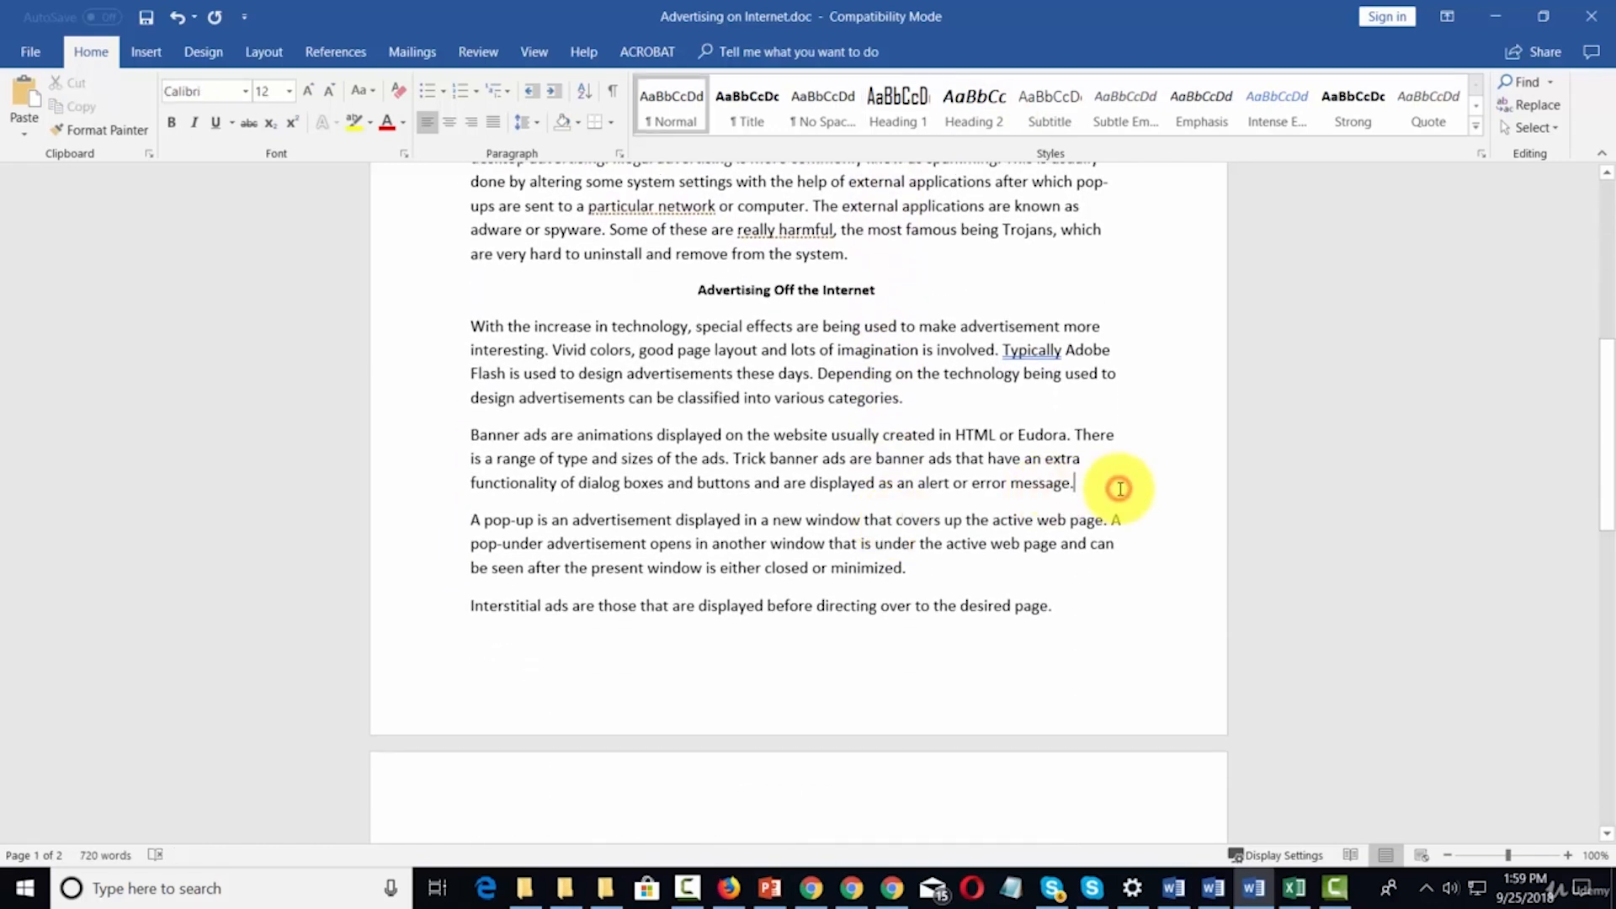
key(Return)
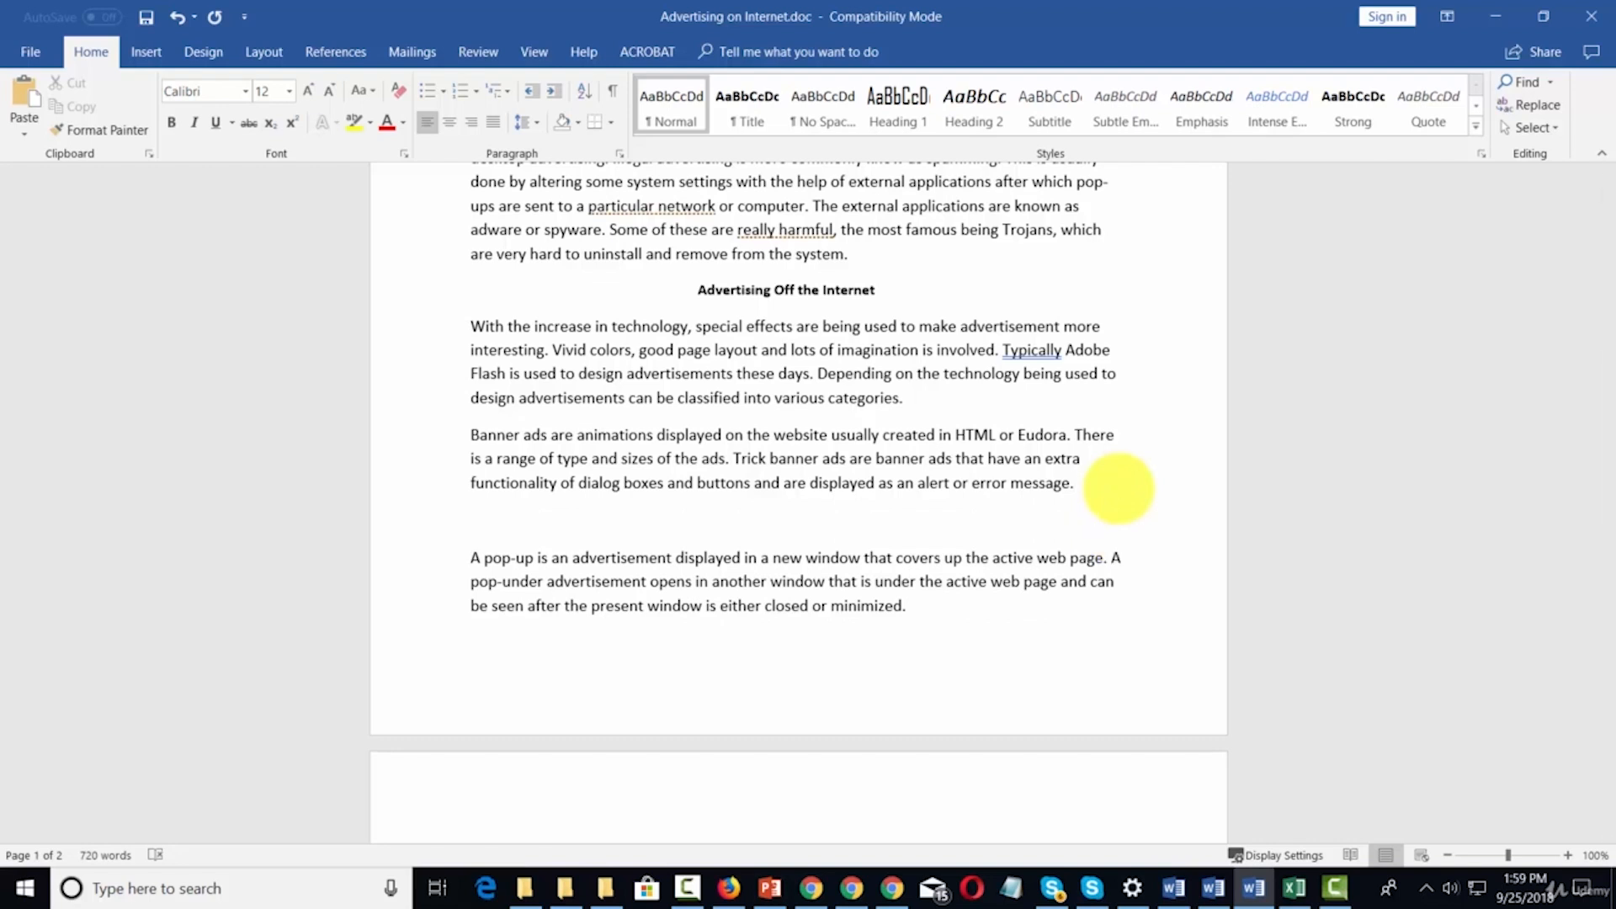
text(How Not To Advertise)
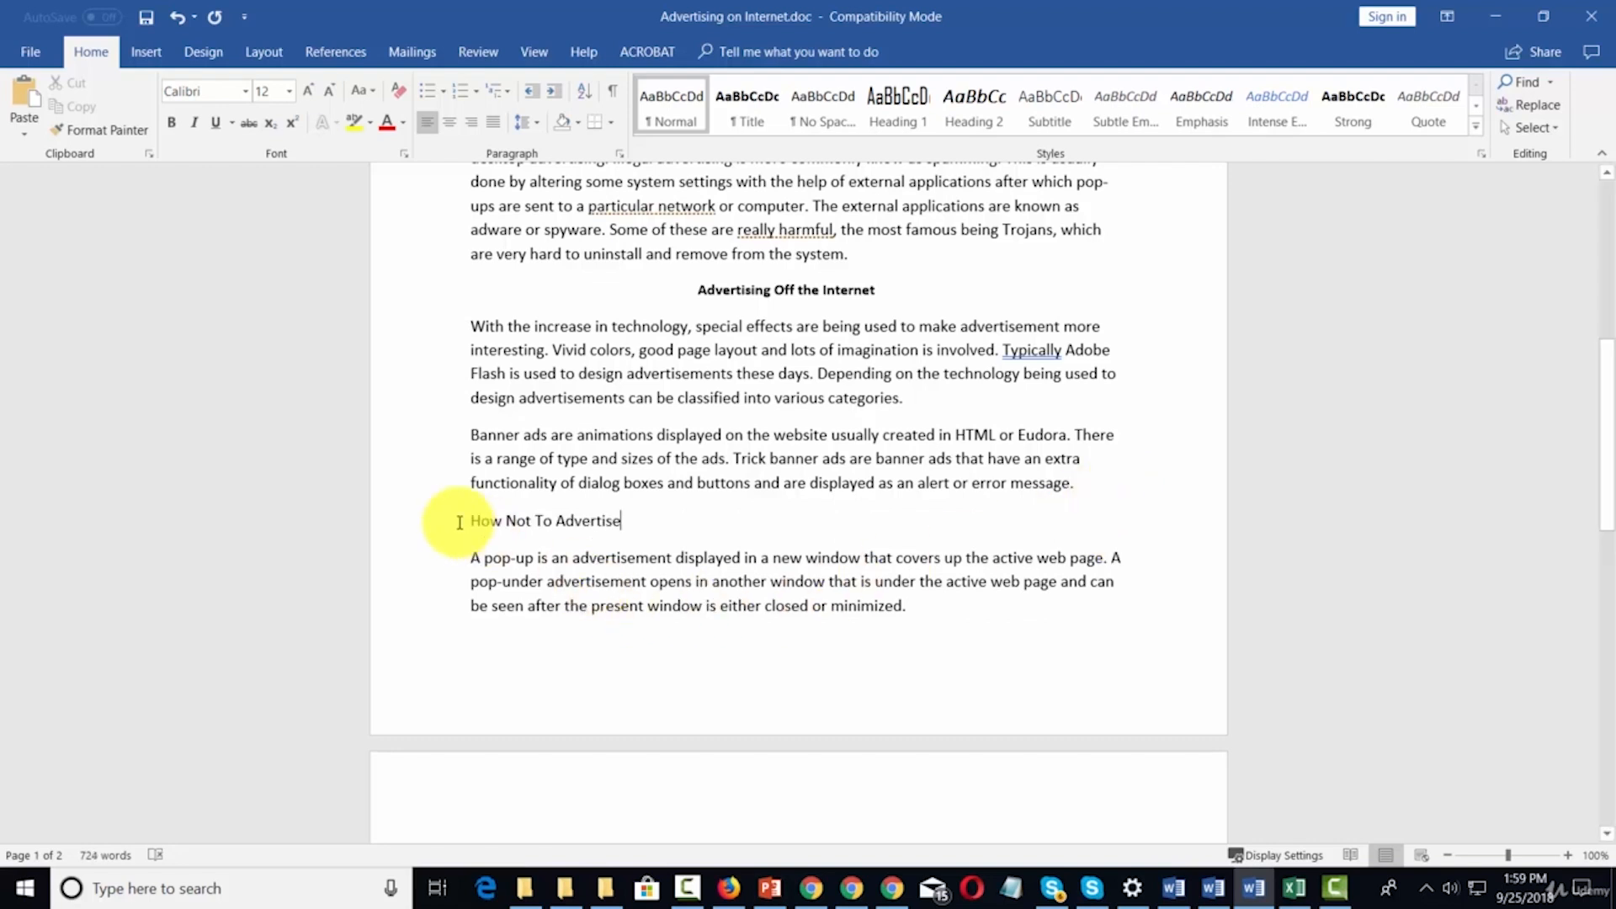
click(433, 520)
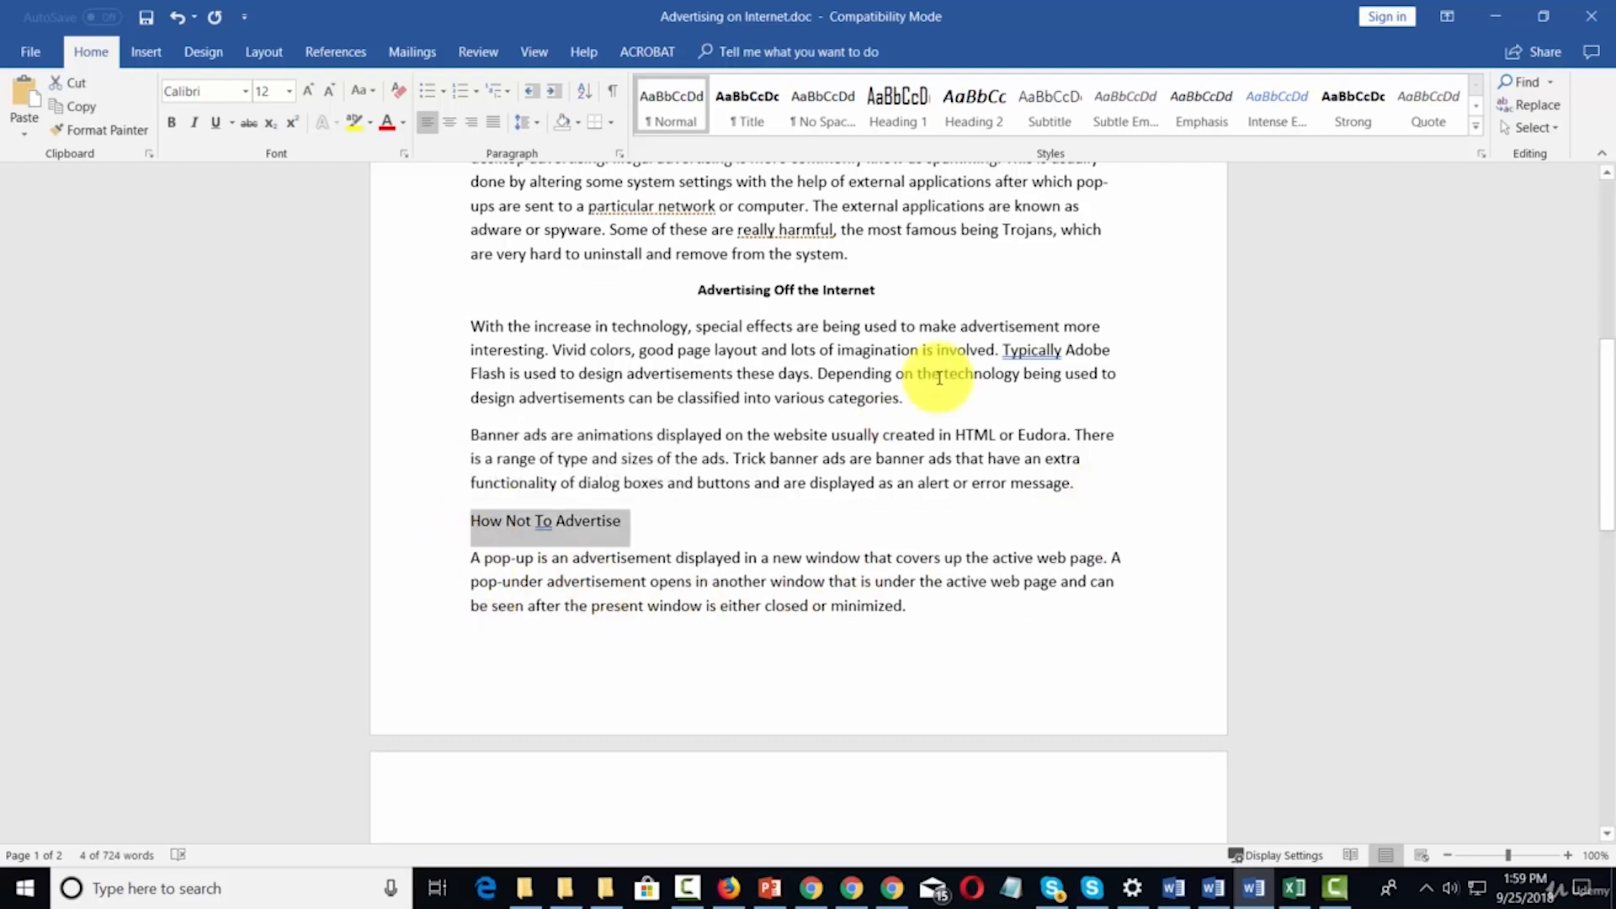
click(905, 103)
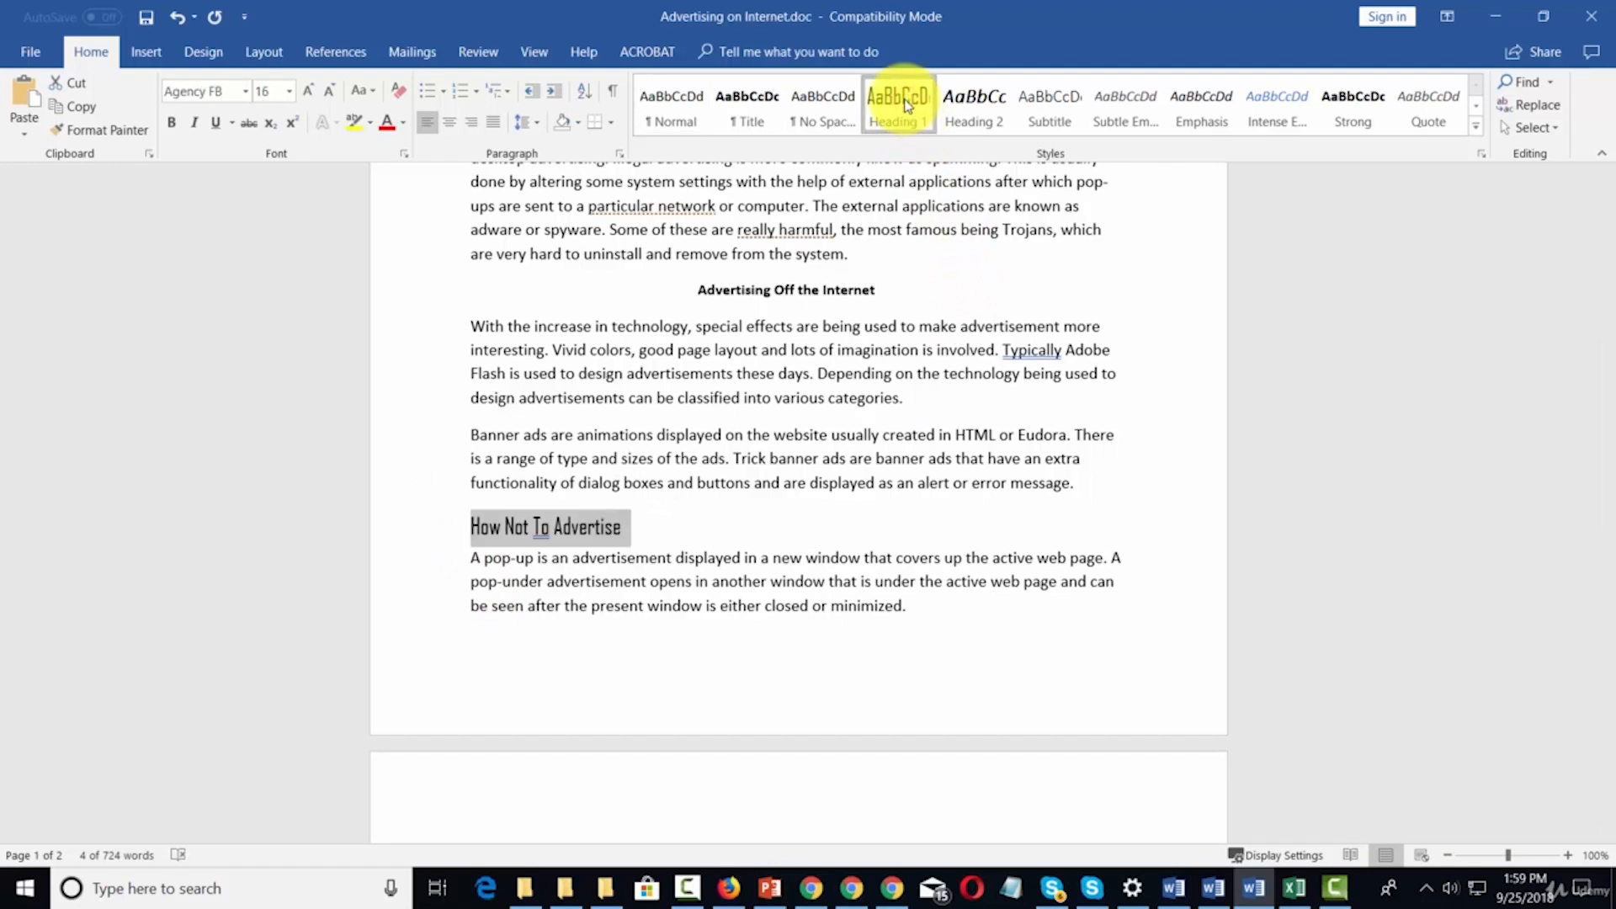
Modify the Heading 1 style to use centered alignment and check both headings in the document.
scroll(918, 370, up, 6)
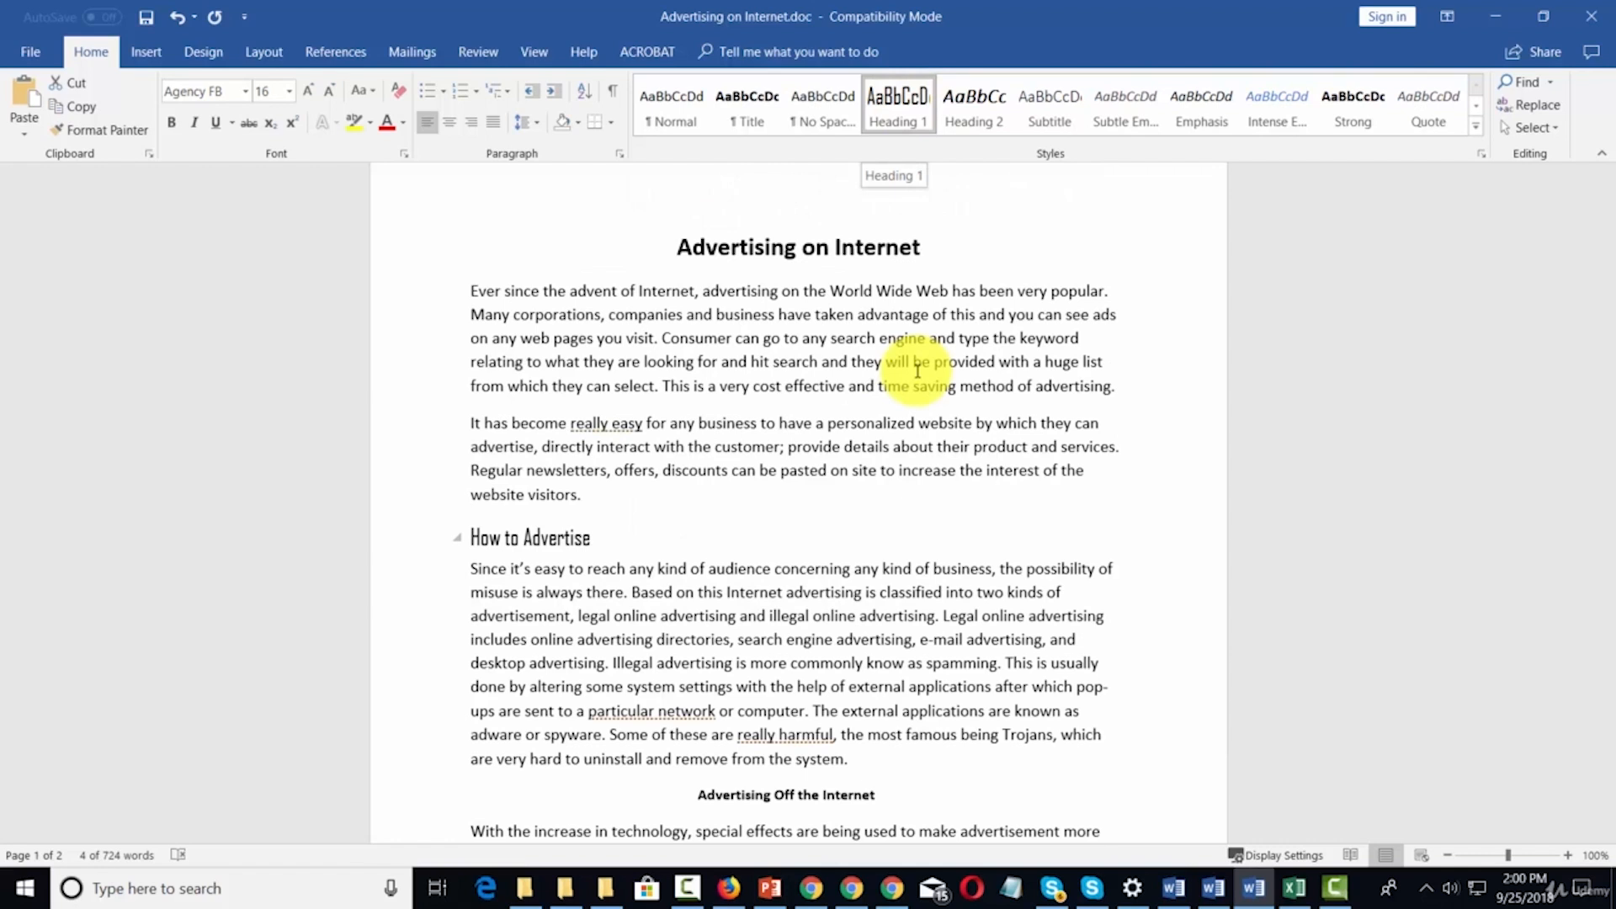
right_click(905, 103)
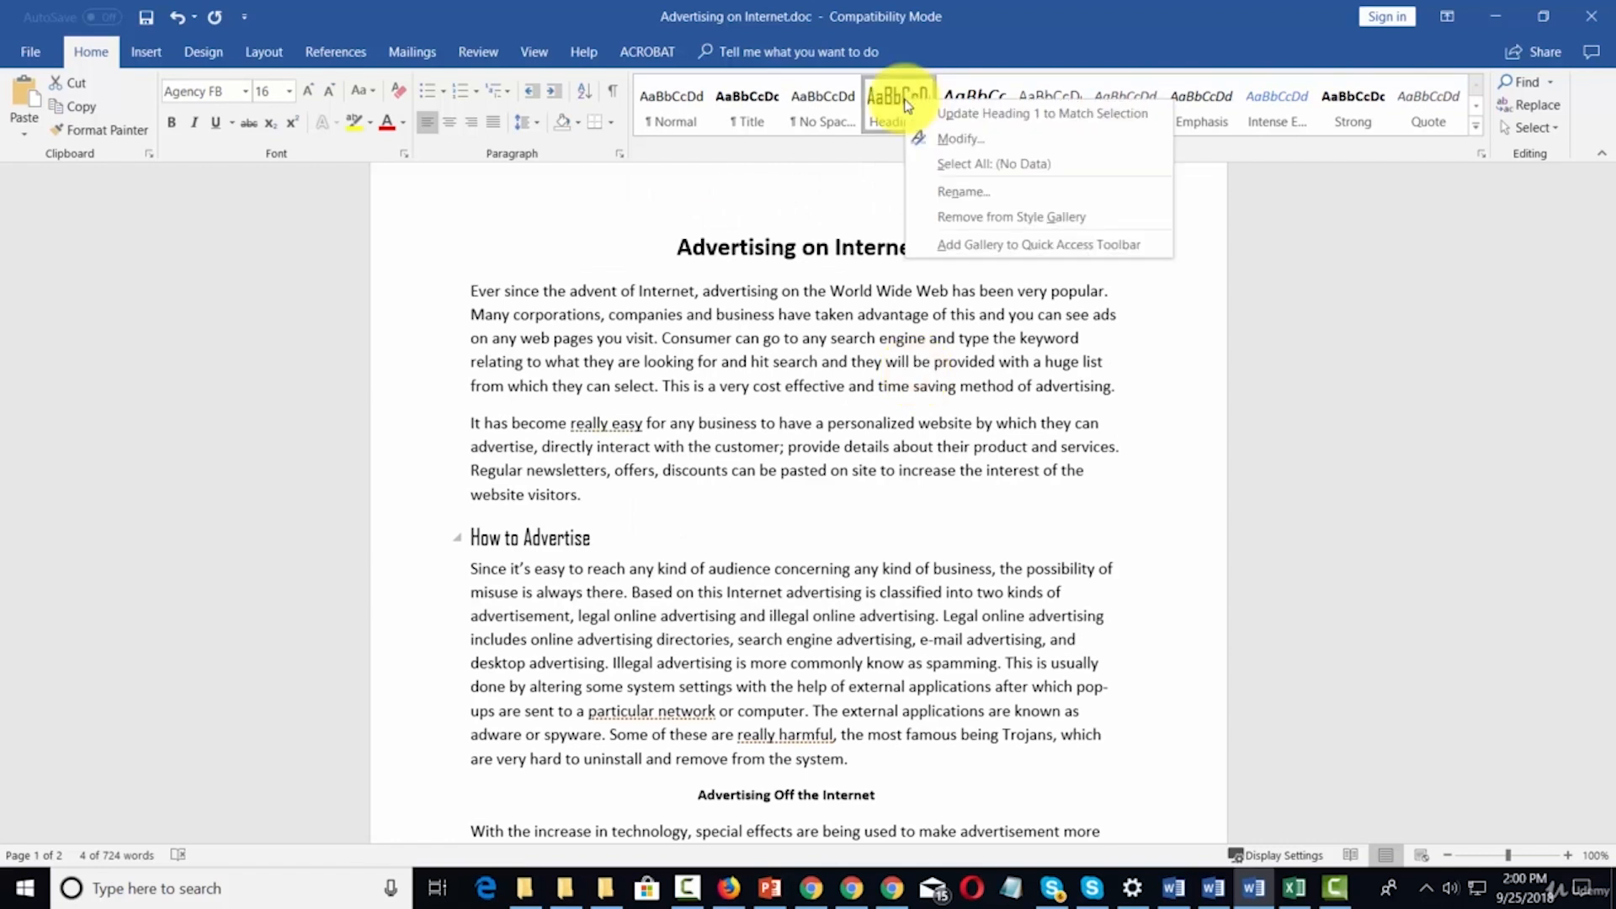
click(946, 140)
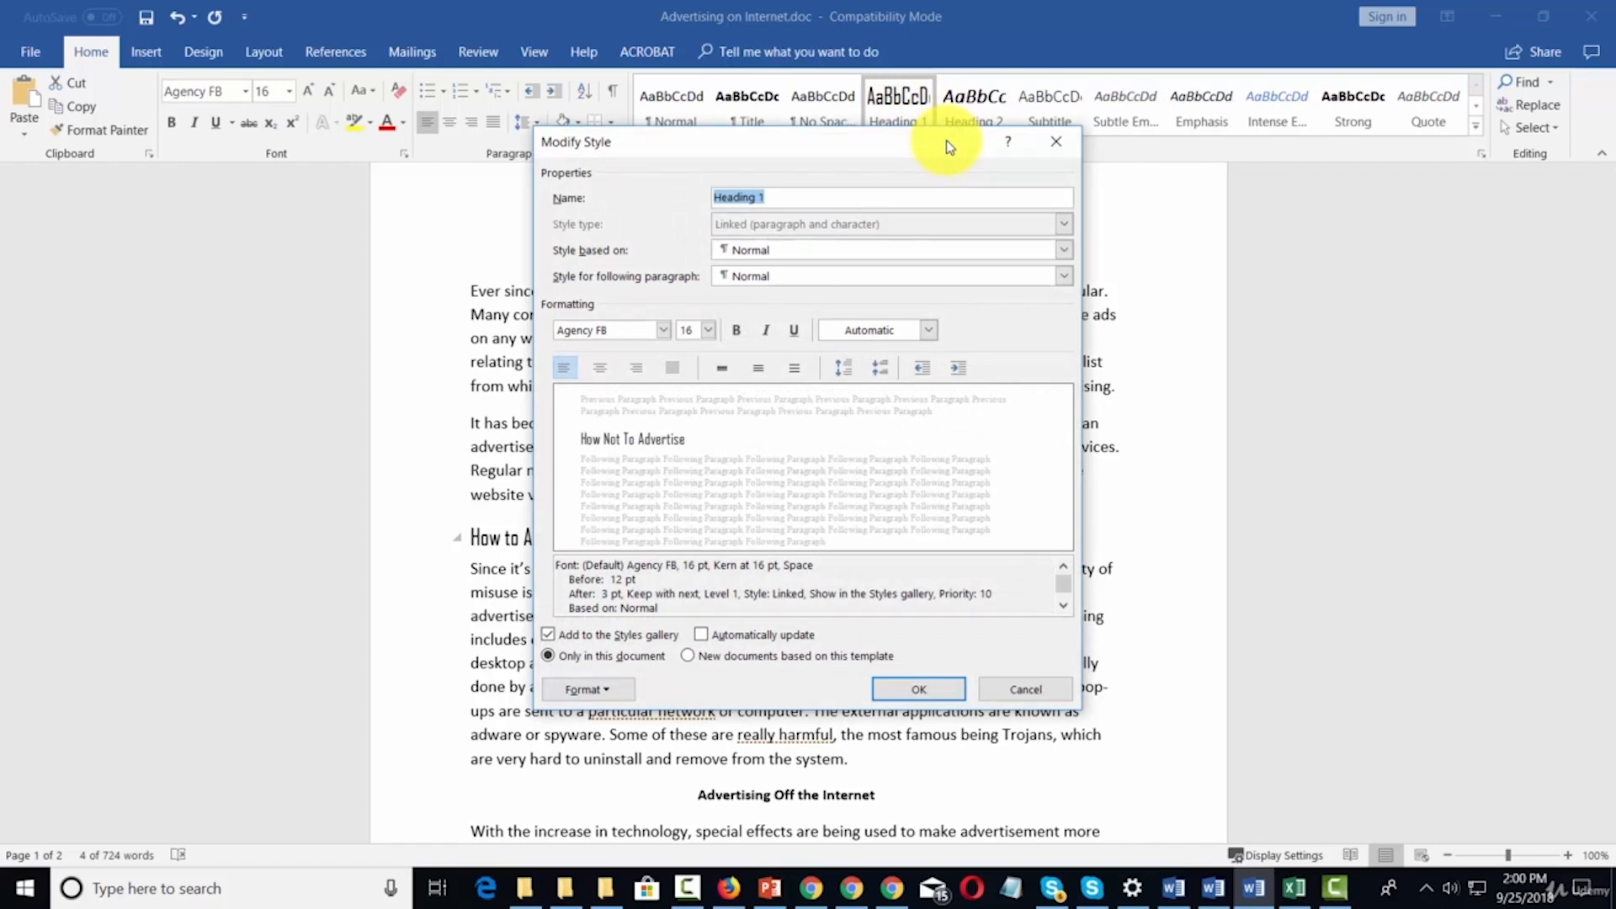
click(601, 369)
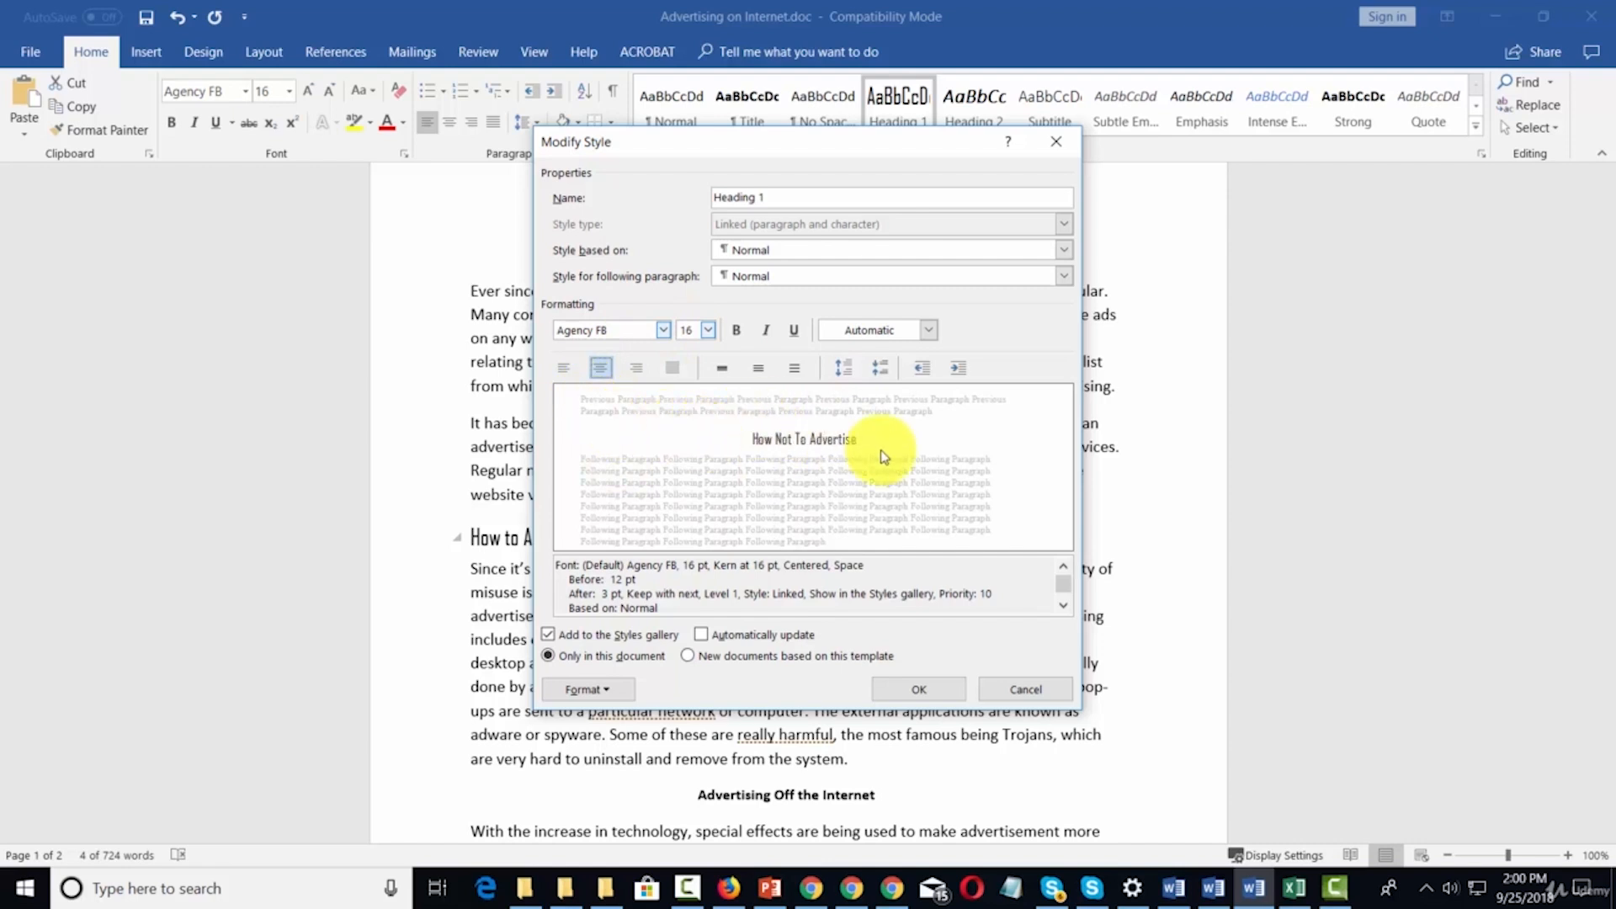
click(925, 689)
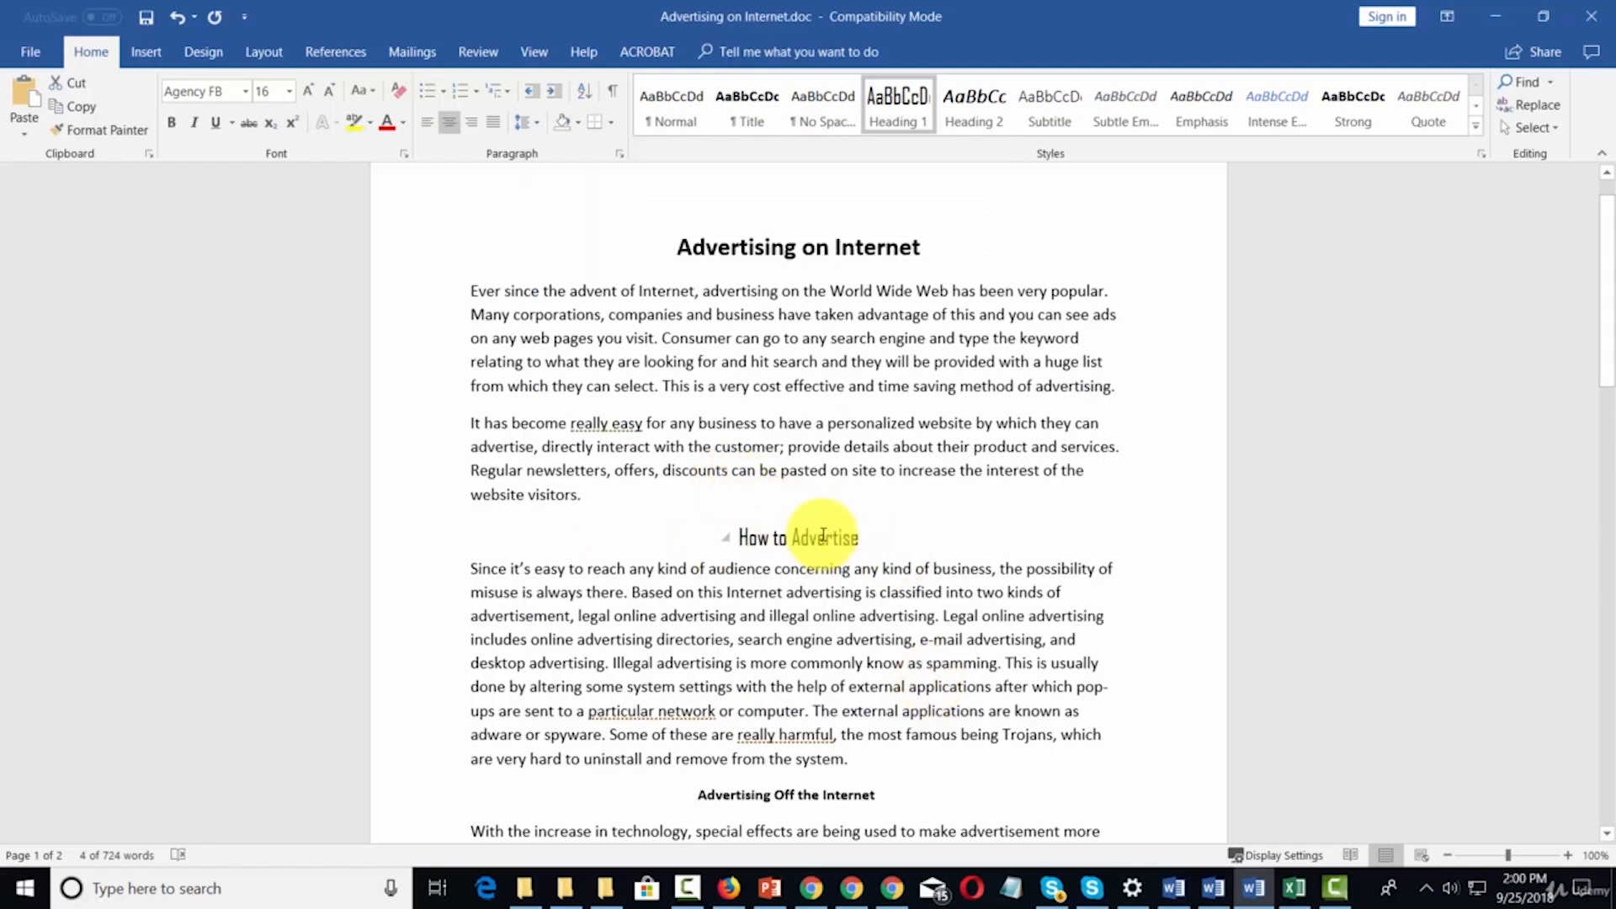
scroll(713, 537, down, 3)
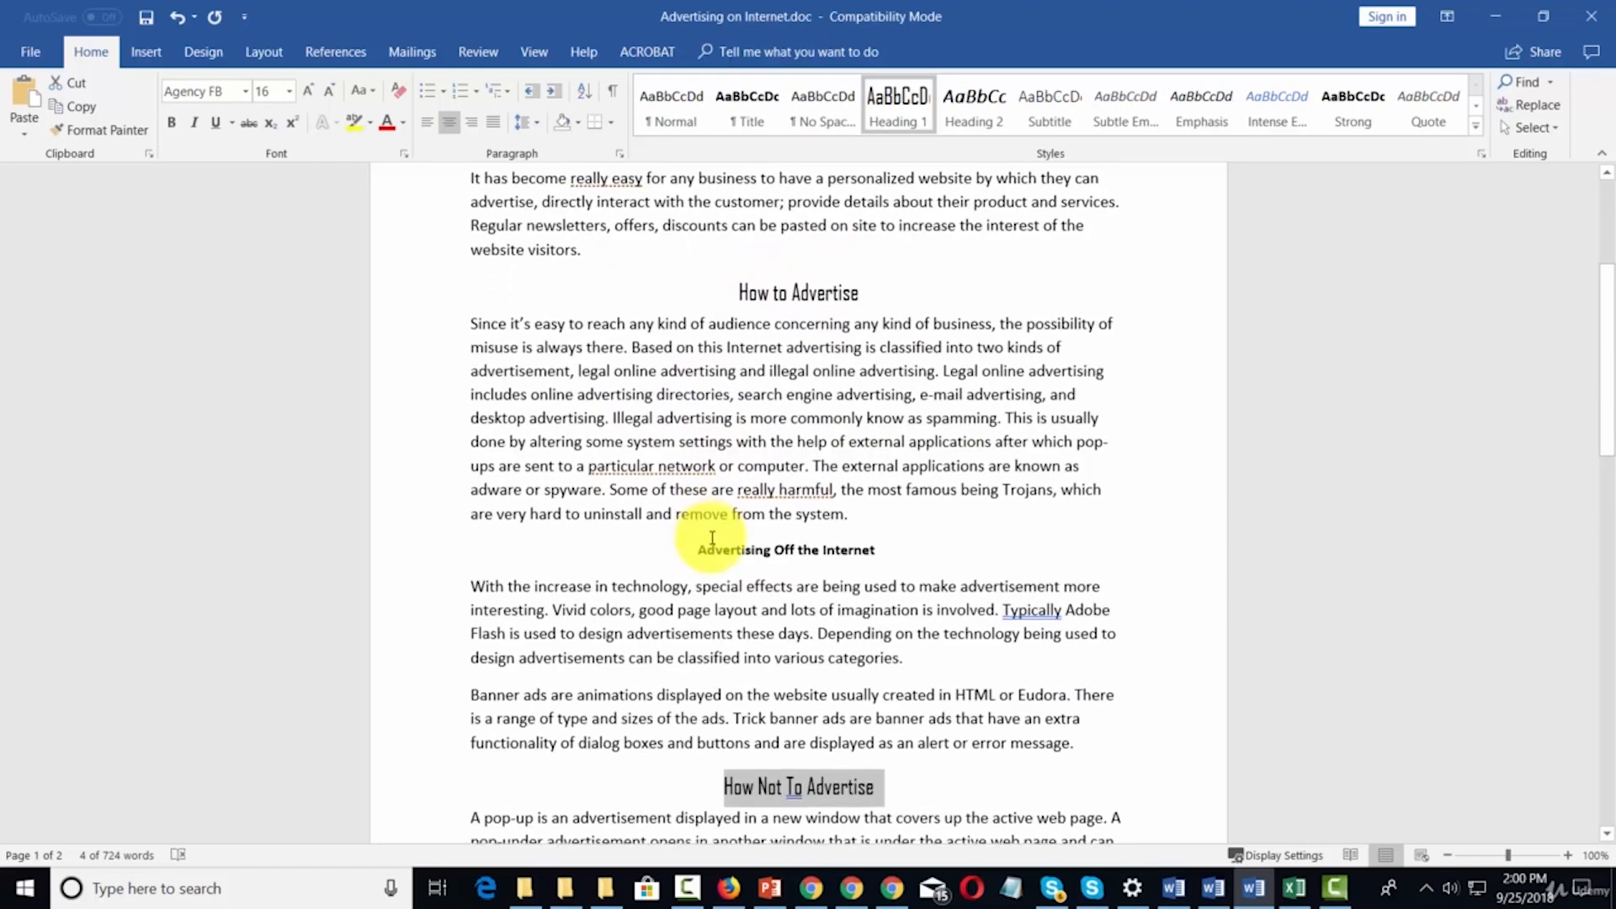
scroll(712, 537, down, 3)
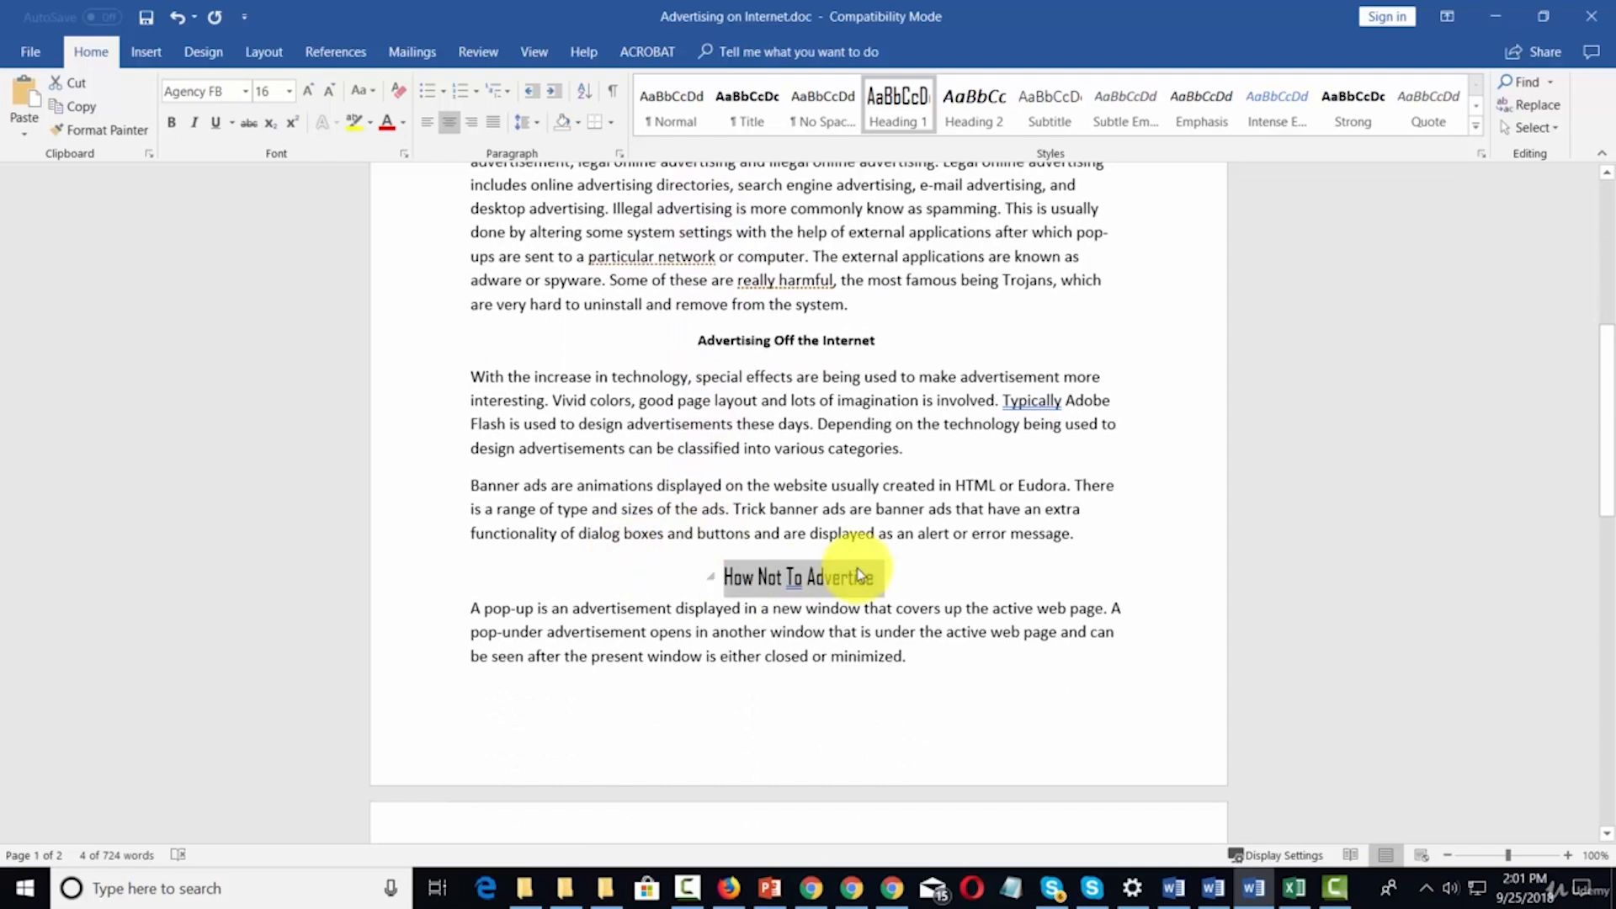
scroll(860, 575, up, 5)
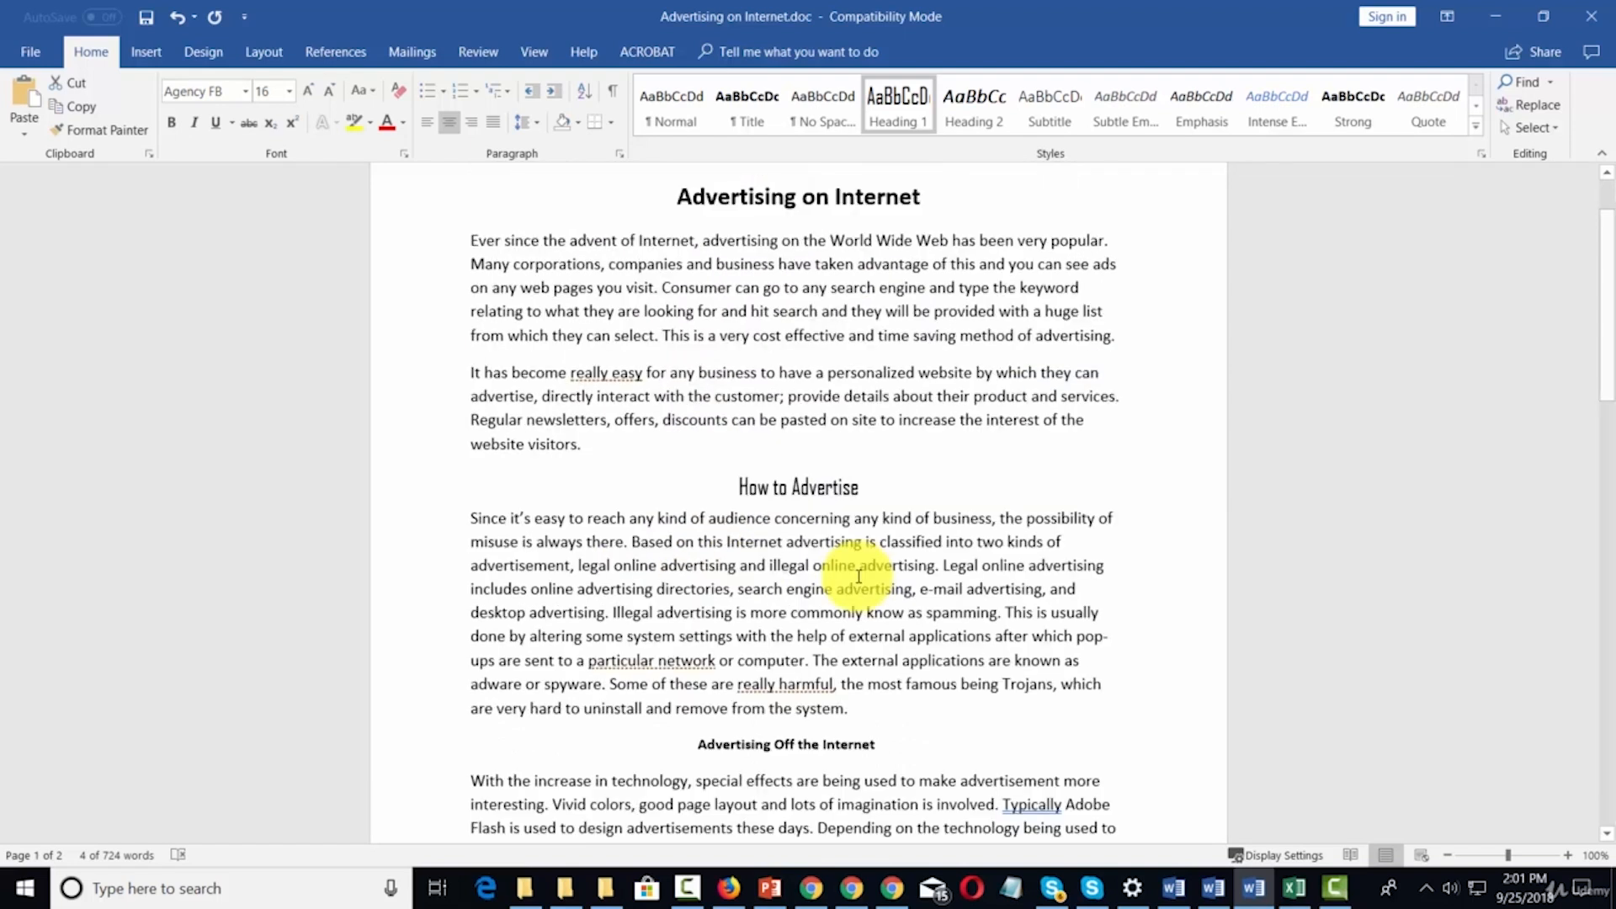